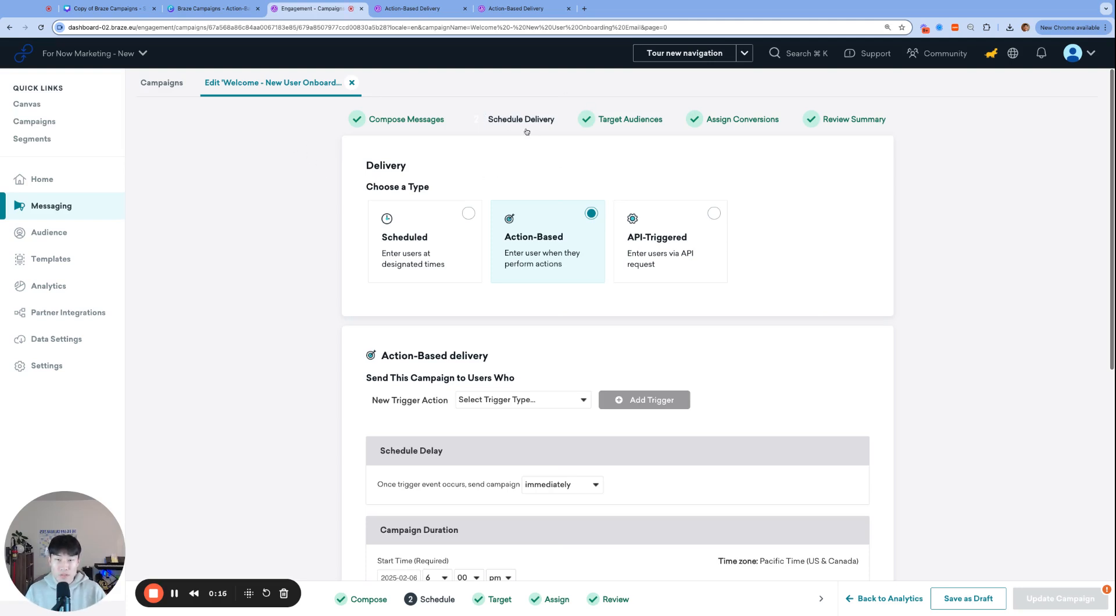
Step: Review the welcome campaign's delivery type, Action-Based delivery trigger, schedule delay and campaign duration settings
scroll(527, 152, down, 1)
scroll(523, 154, up, 1)
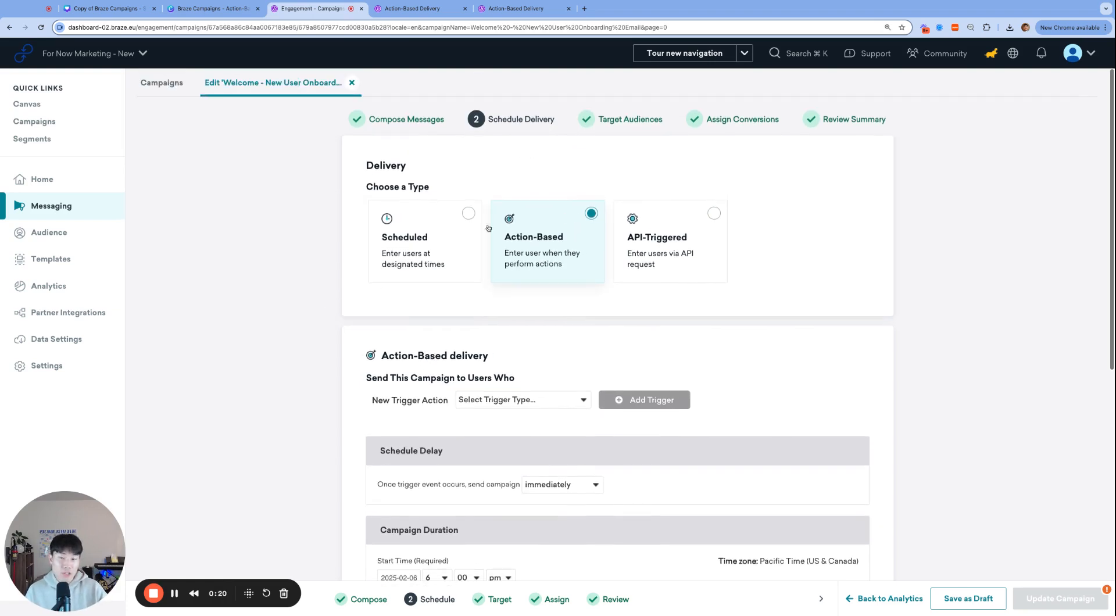
double_click(386, 166)
click(341, 284)
scroll(343, 283, down, 3)
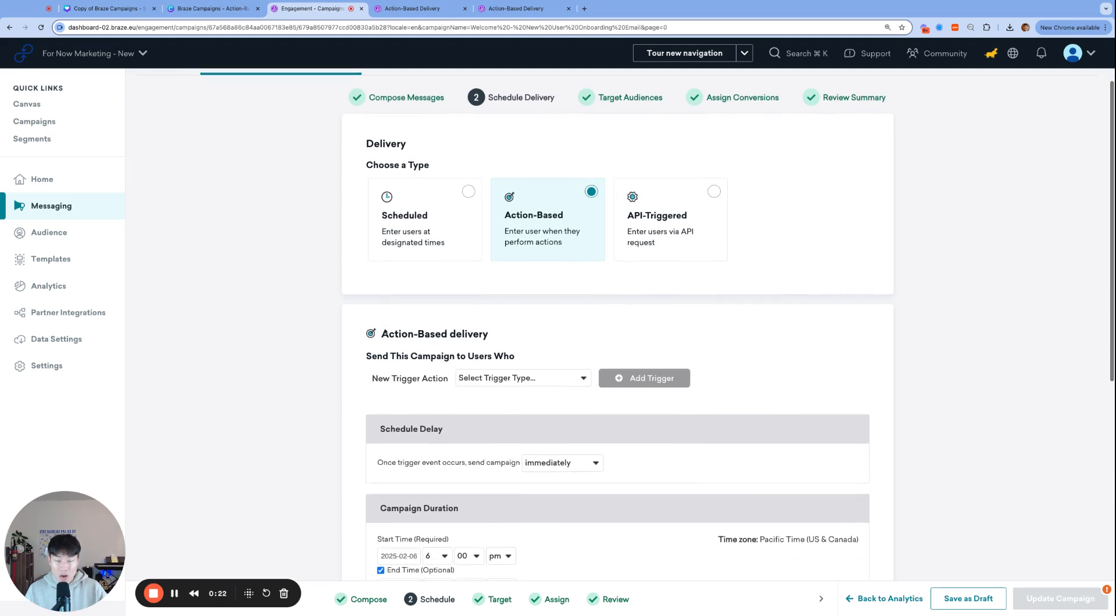
scroll(363, 274, down, 1)
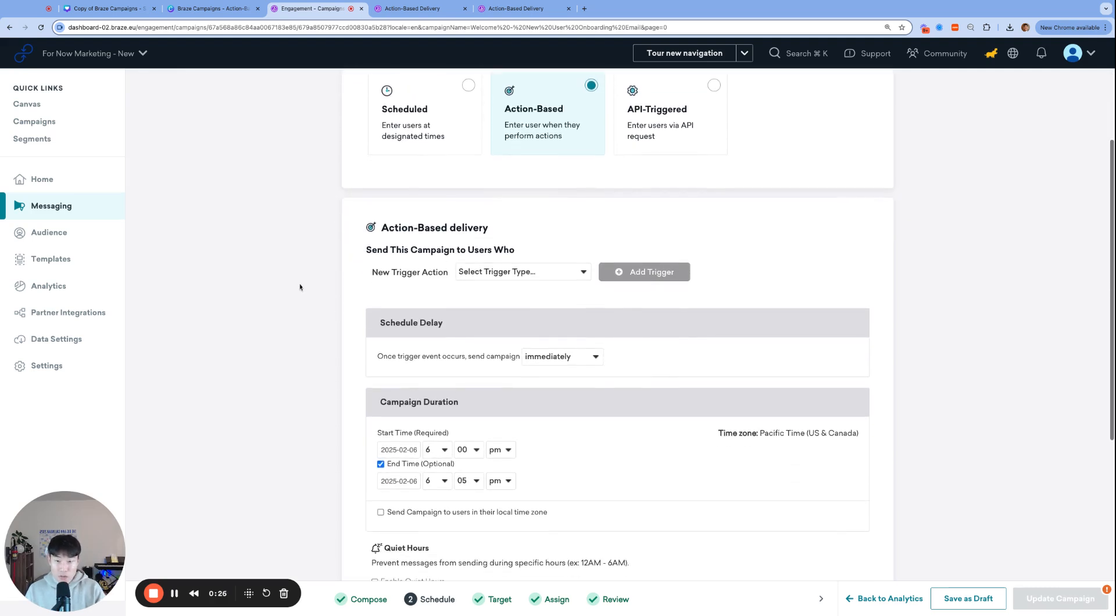
key(super+plus)
scroll(448, 319, down, 3)
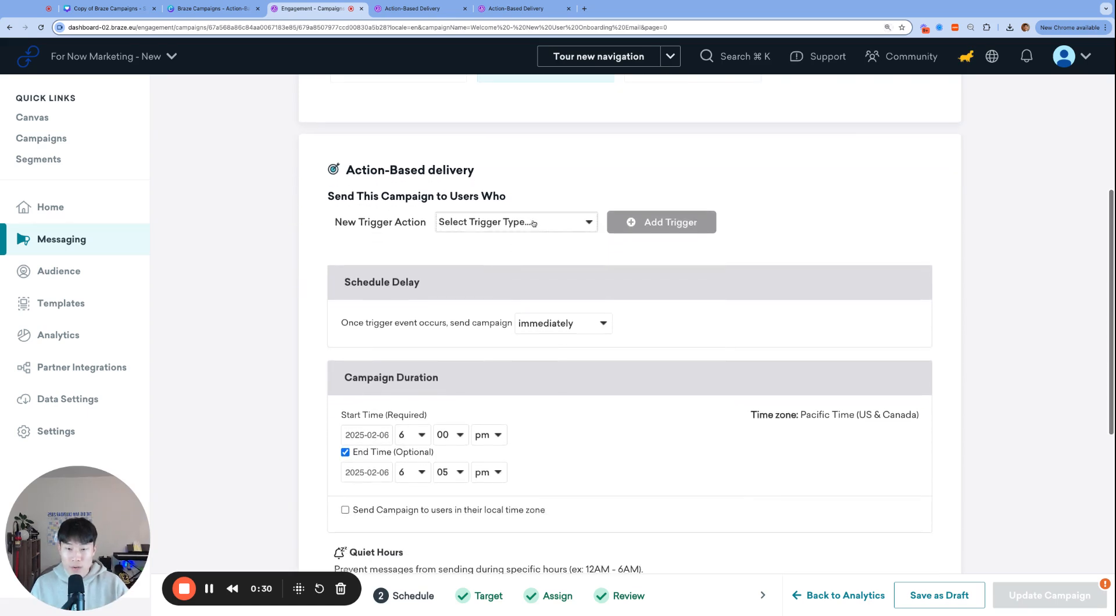
scroll(531, 224, down, 2)
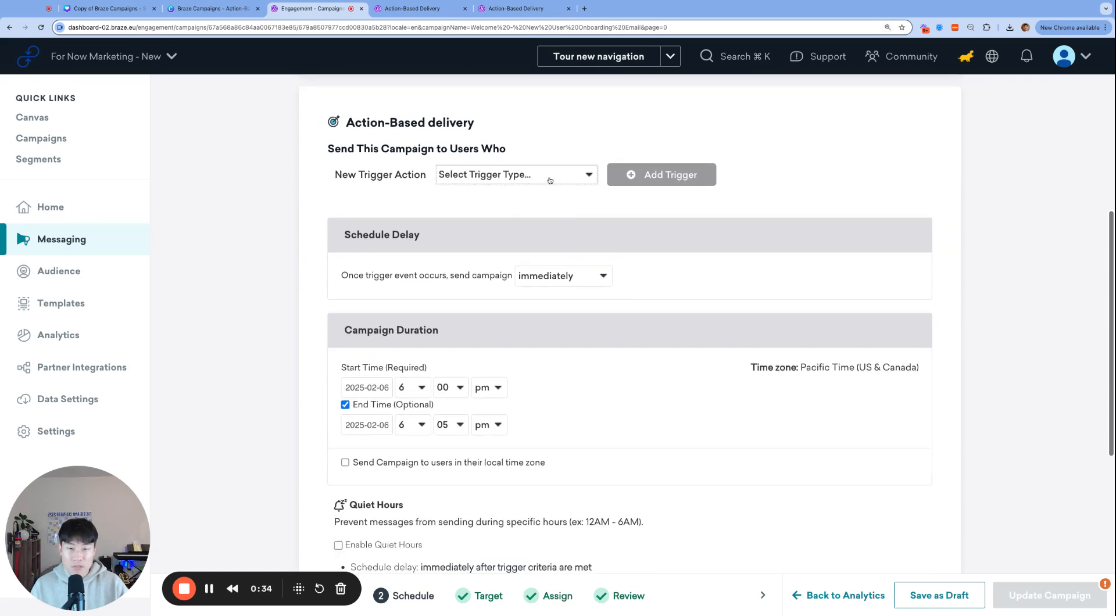
Step: Open the Braze Action-Based Delivery documentation and read the list of available trigger events in Step 1
click(413, 8)
scroll(505, 299, up, 10)
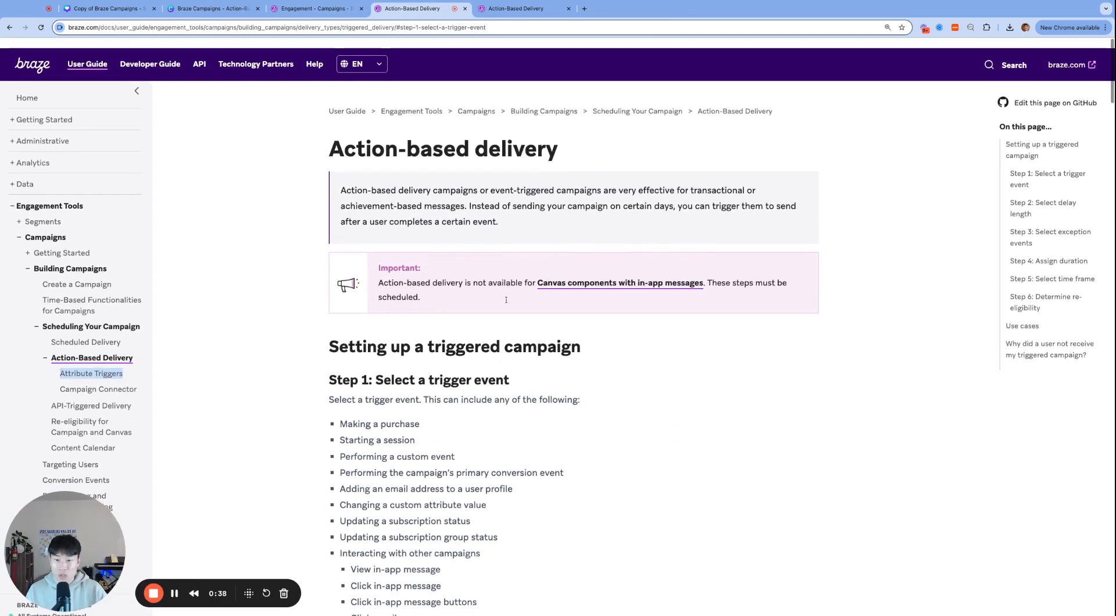
scroll(506, 300, down, 3)
drag(350, 242, 448, 360)
scroll(448, 360, down, 1)
click(448, 360)
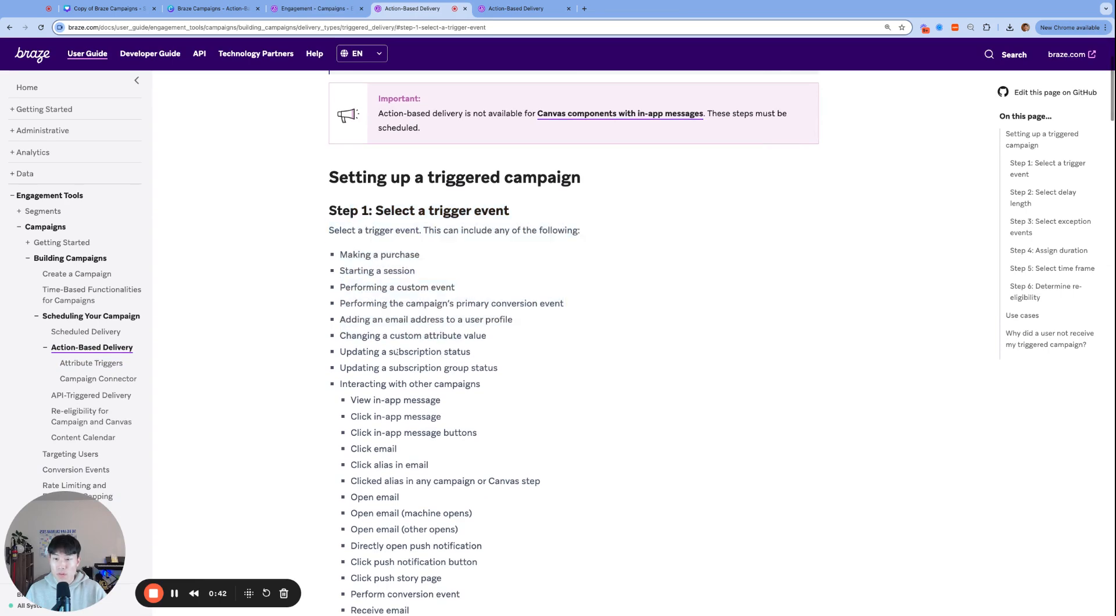
scroll(407, 354, down, 6)
scroll(398, 352, down, 1)
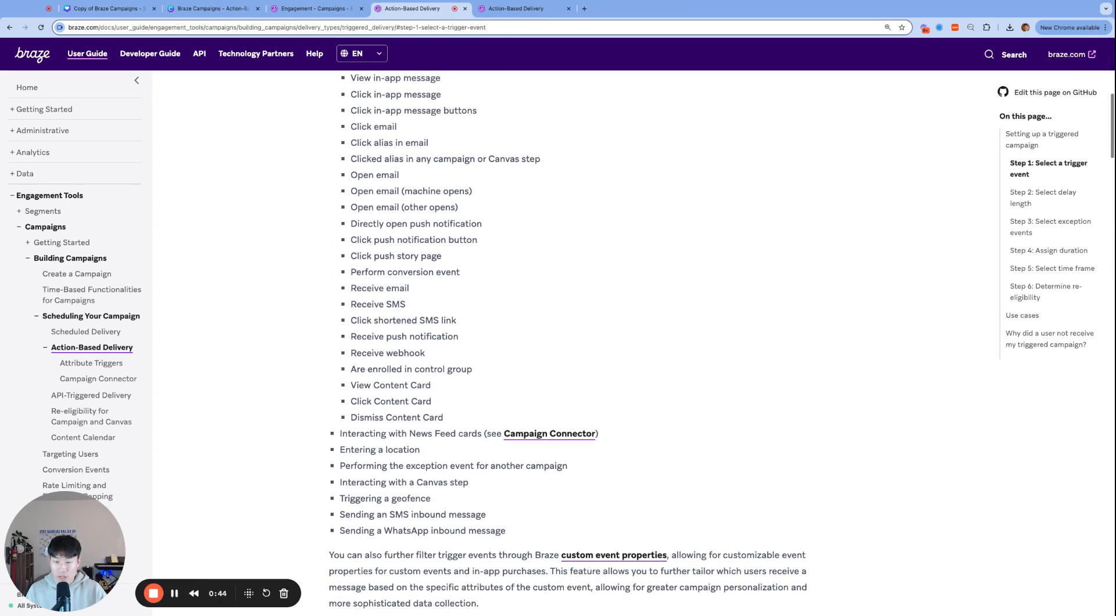
scroll(413, 431, down, 1)
scroll(413, 433, down, 1)
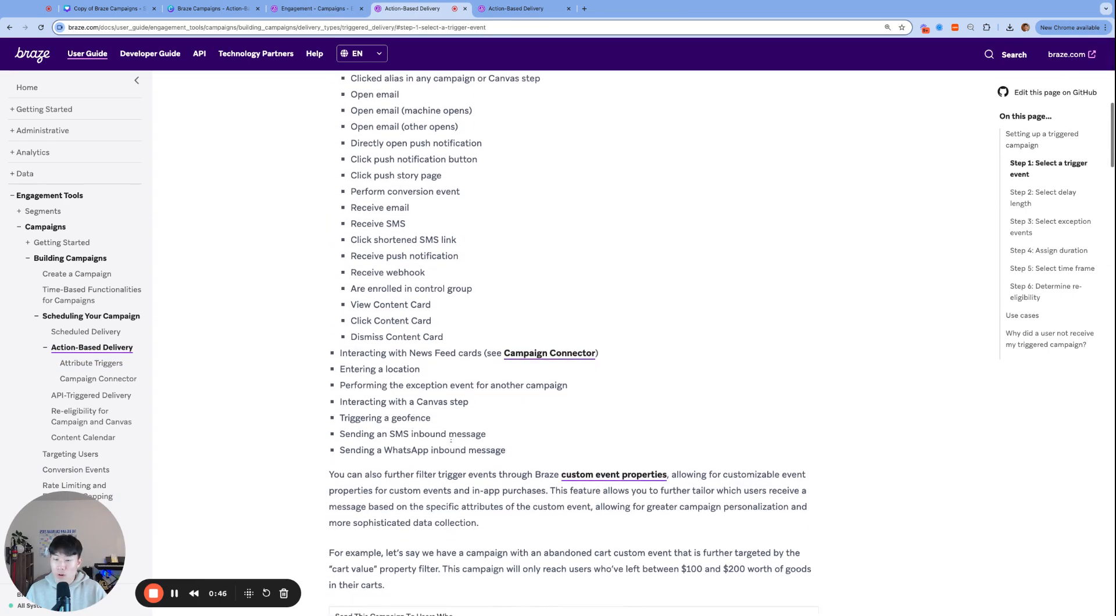
drag(374, 321, 511, 450)
scroll(373, 321, up, 10)
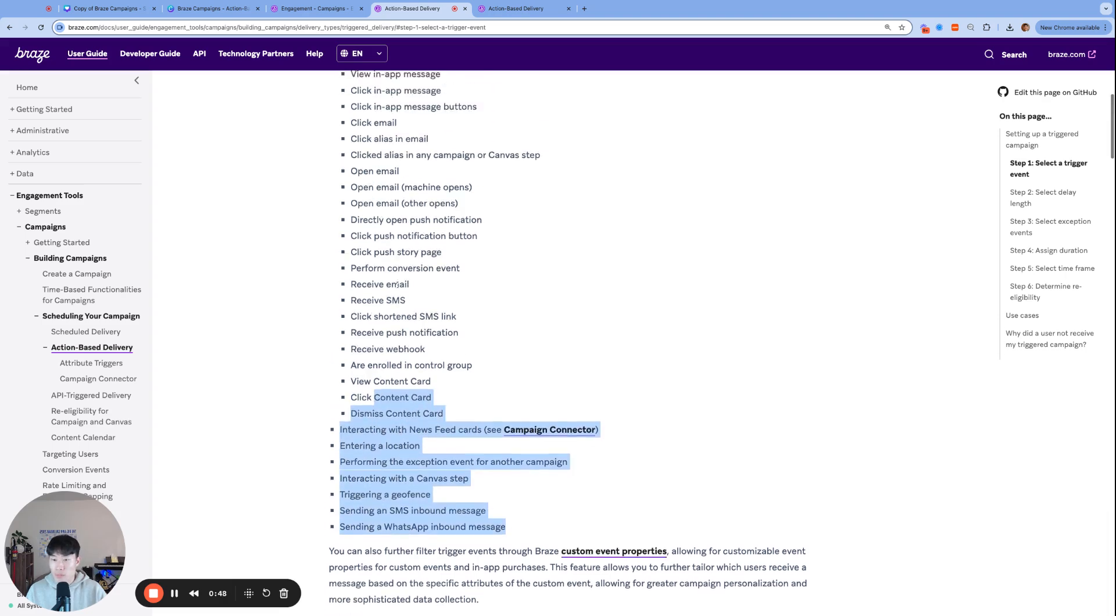
scroll(397, 283, down, 2)
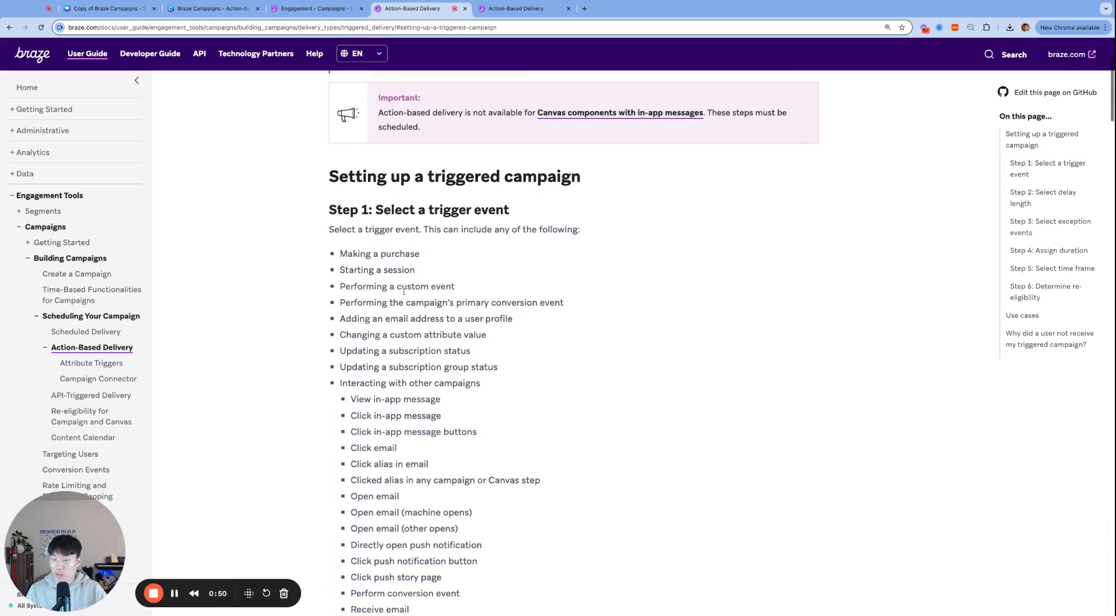
scroll(398, 284, up, 1)
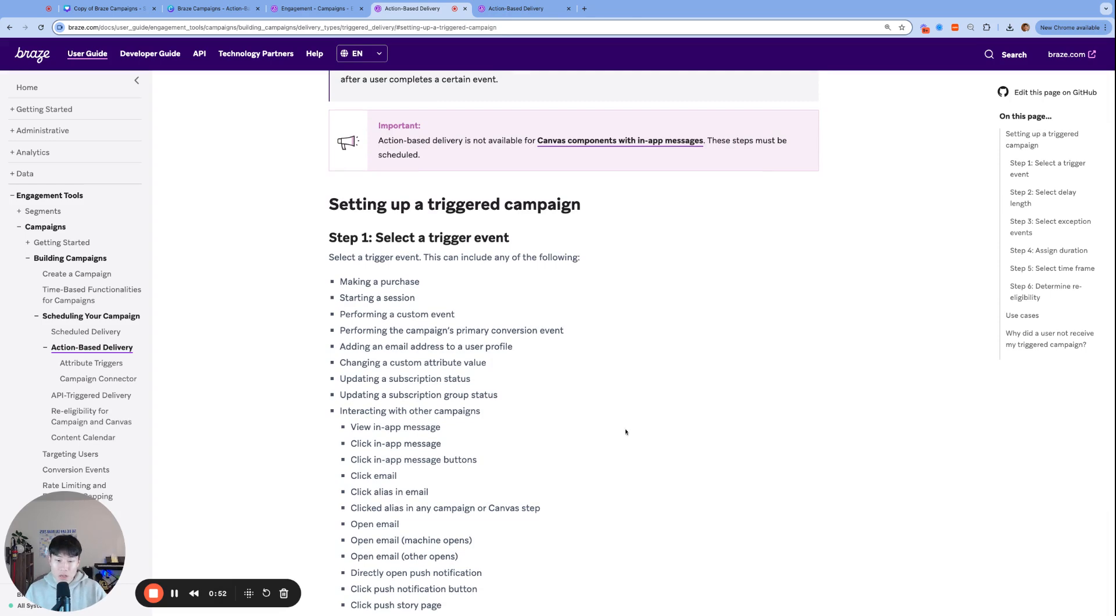
Step: Read the documentation's custom event property example and the remaining trigger event rules, and return to the campaign editor
click(443, 314)
scroll(418, 386, down, 7)
click(418, 386)
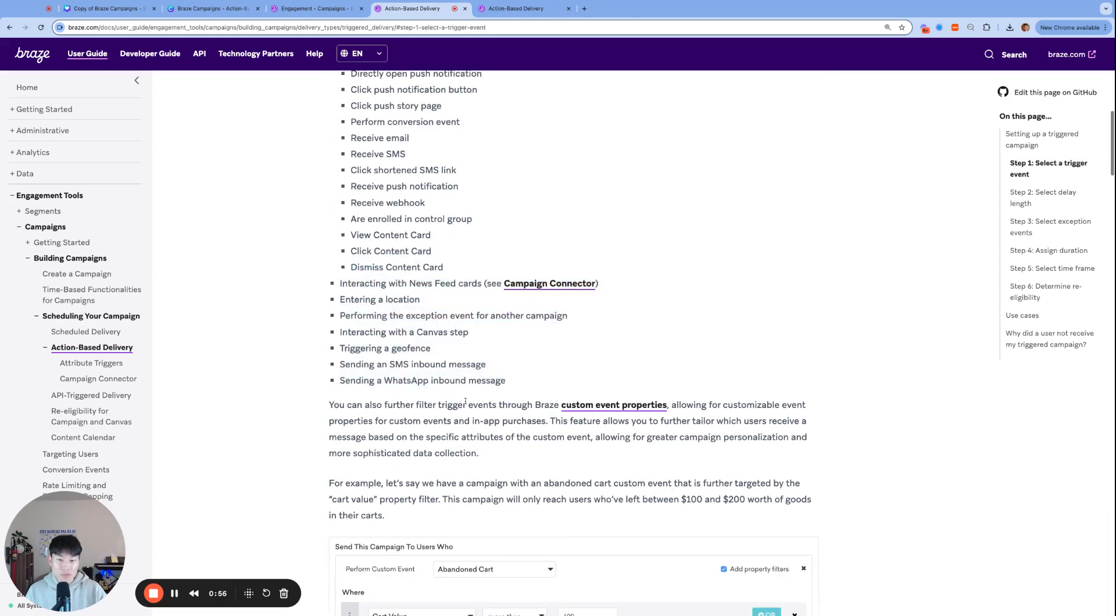
scroll(436, 424, down, 7)
scroll(456, 462, down, 6)
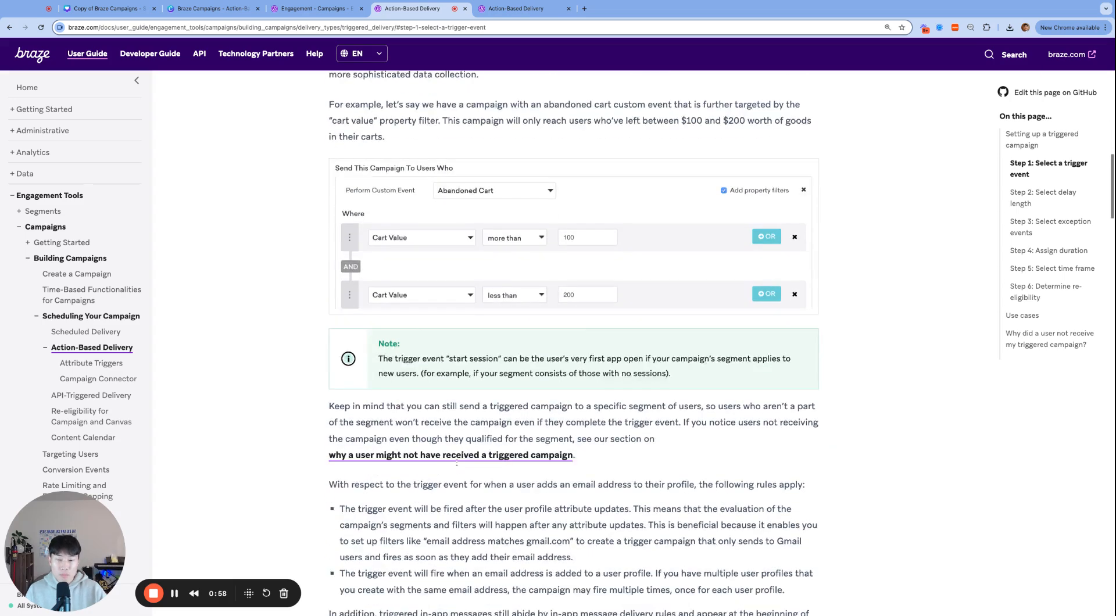
scroll(423, 429, down, 2)
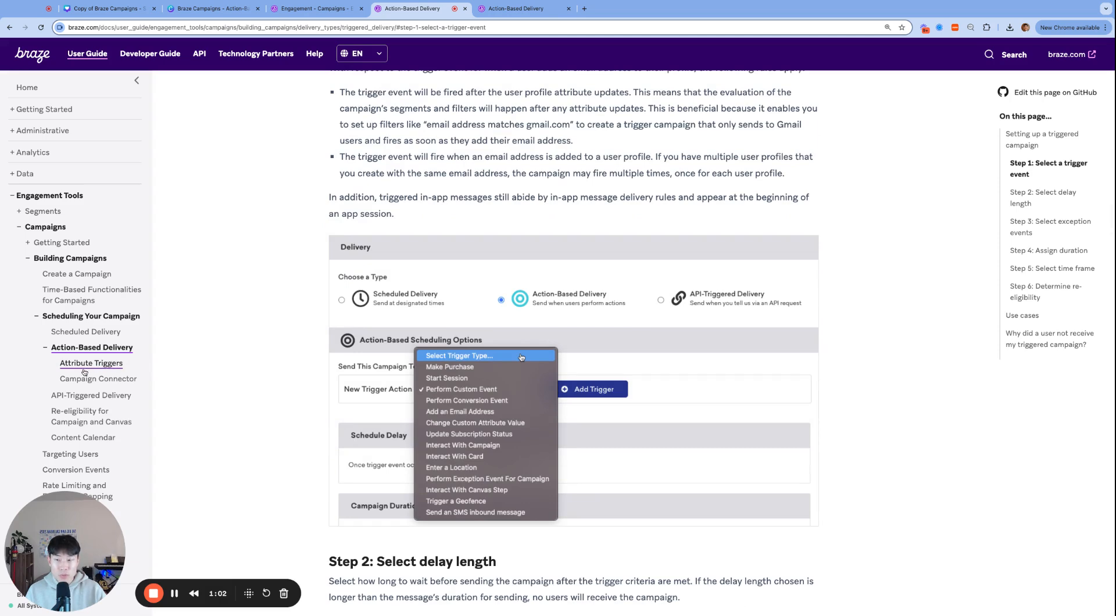
scroll(456, 281, up, 4)
scroll(456, 281, up, 4)
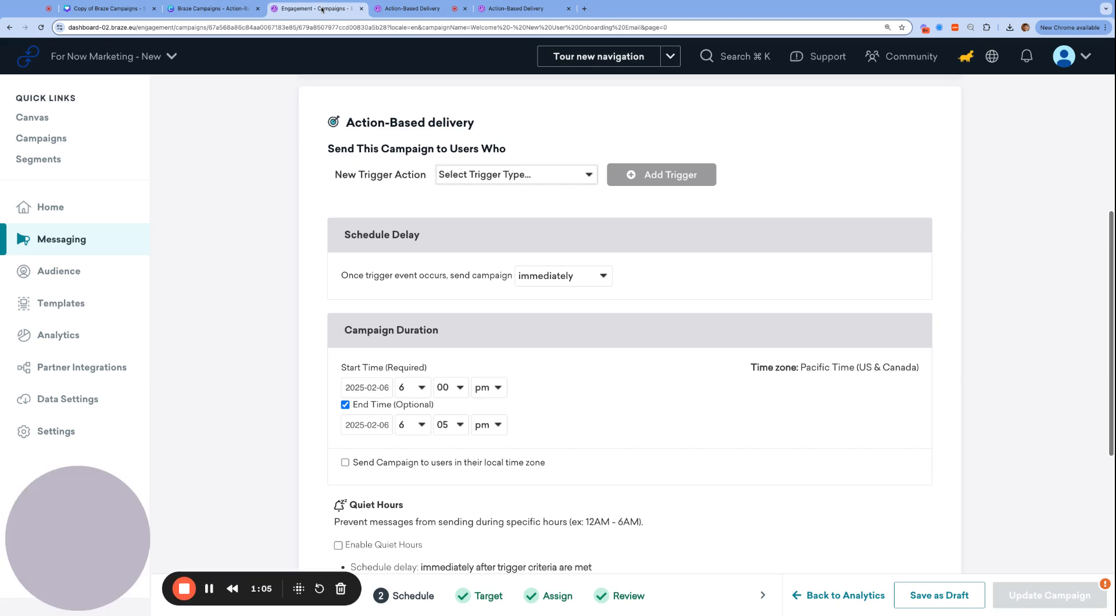
click(321, 9)
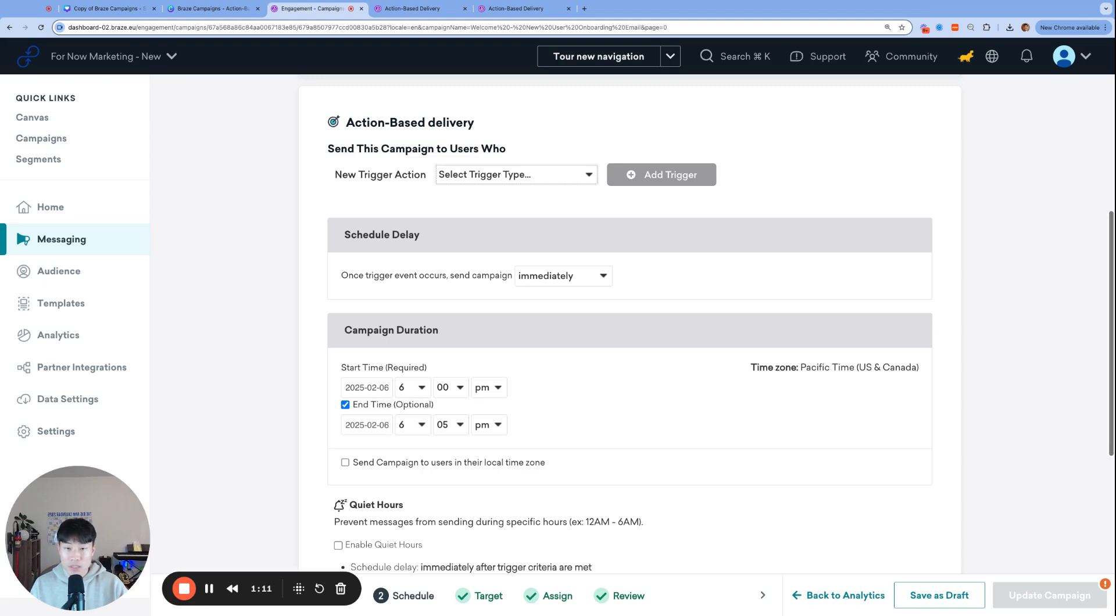
Step: Add a Perform Custom Event trigger to the campaign and choose the Get Started event for it
click(571, 208)
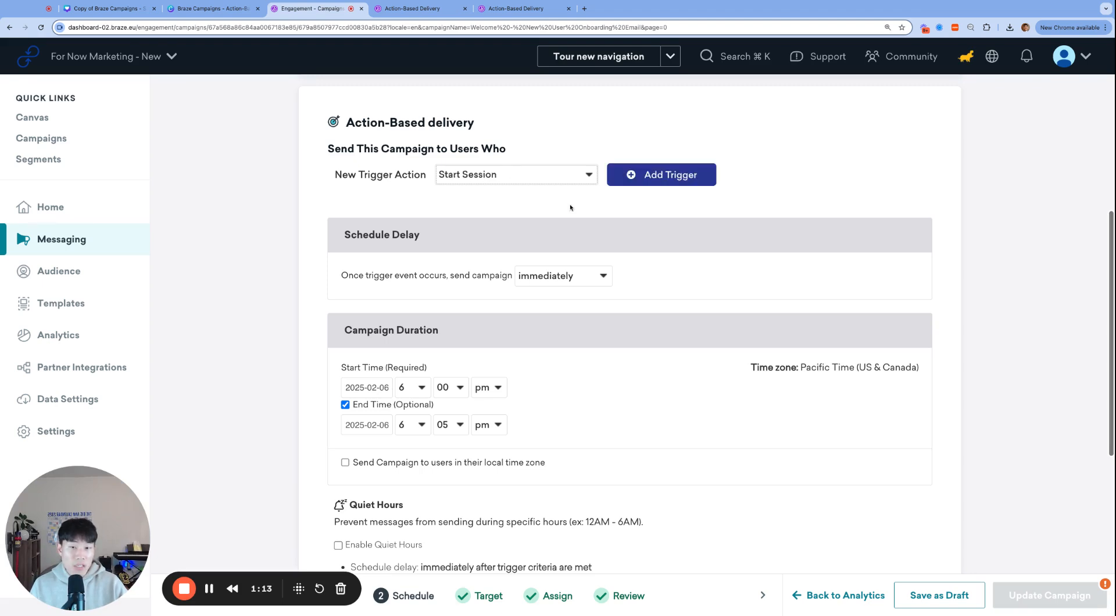
scroll(540, 201, up, 1)
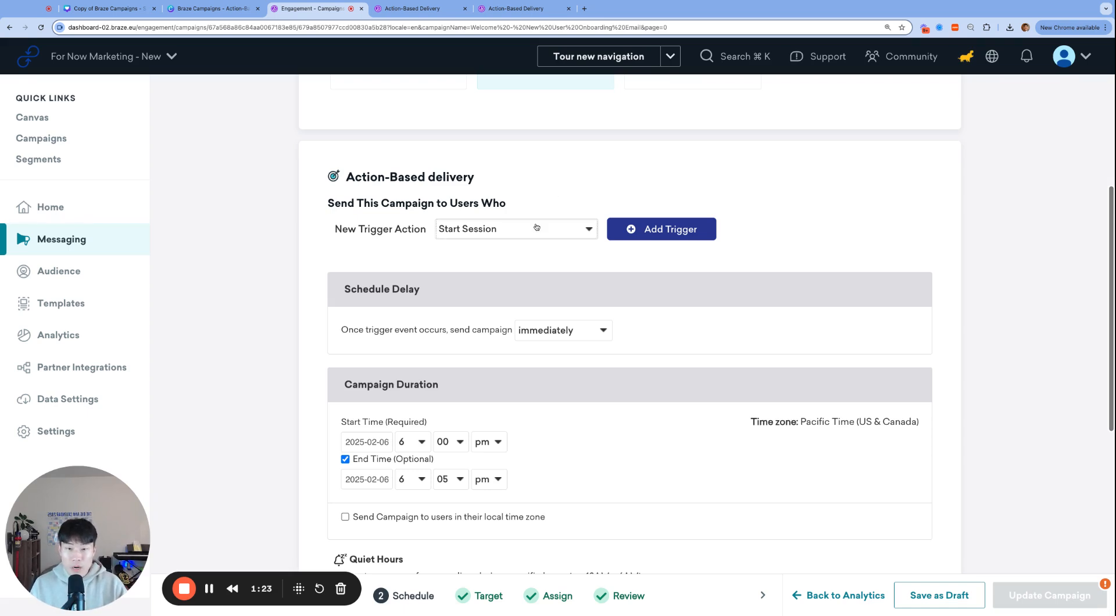
click(569, 250)
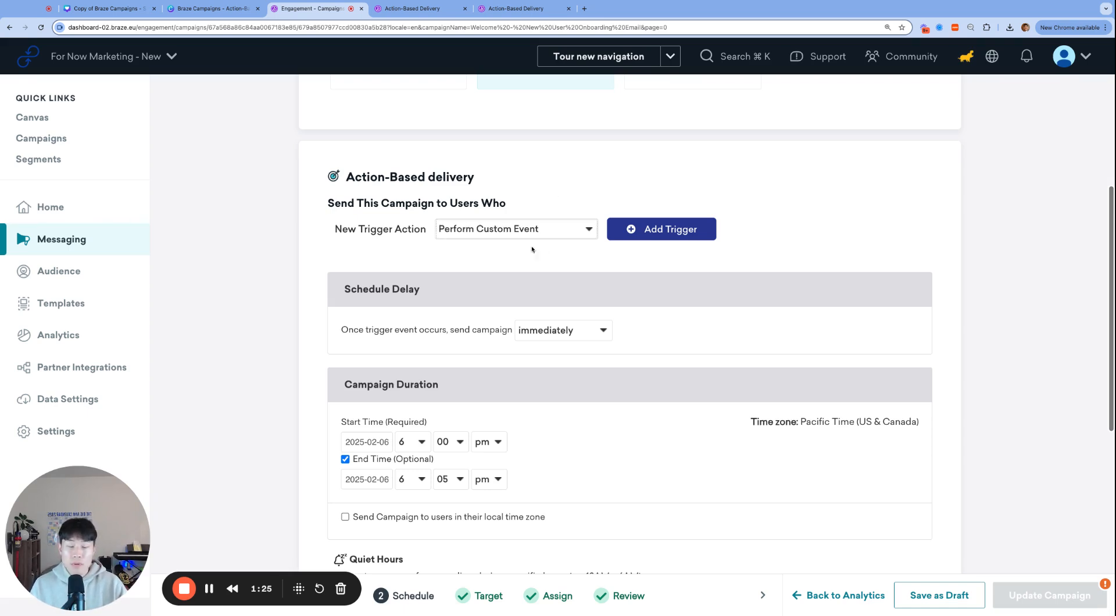
click(647, 233)
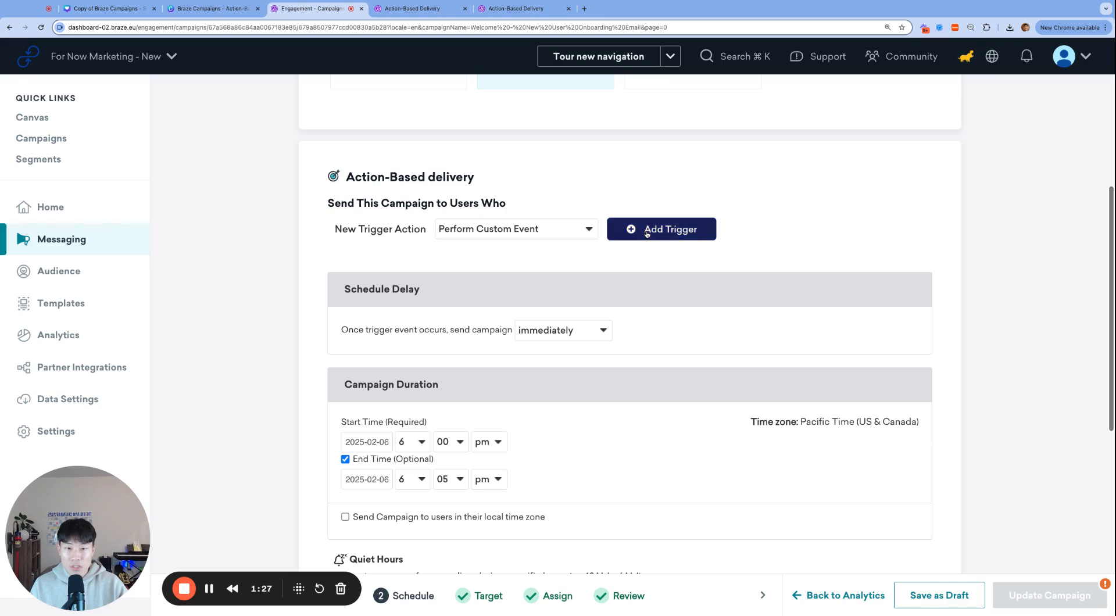
click(535, 245)
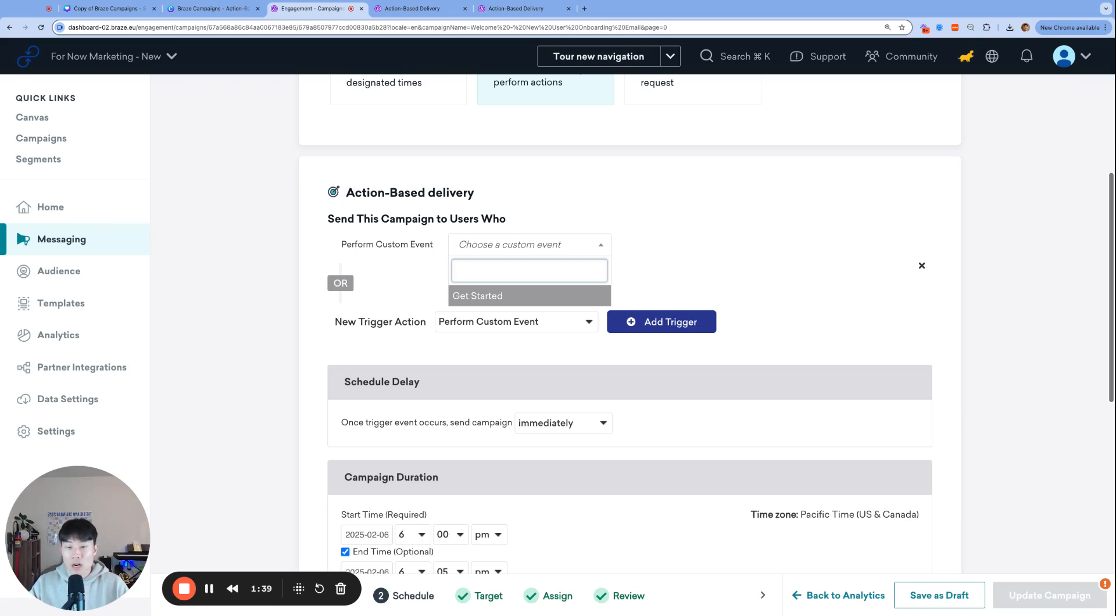
click(575, 294)
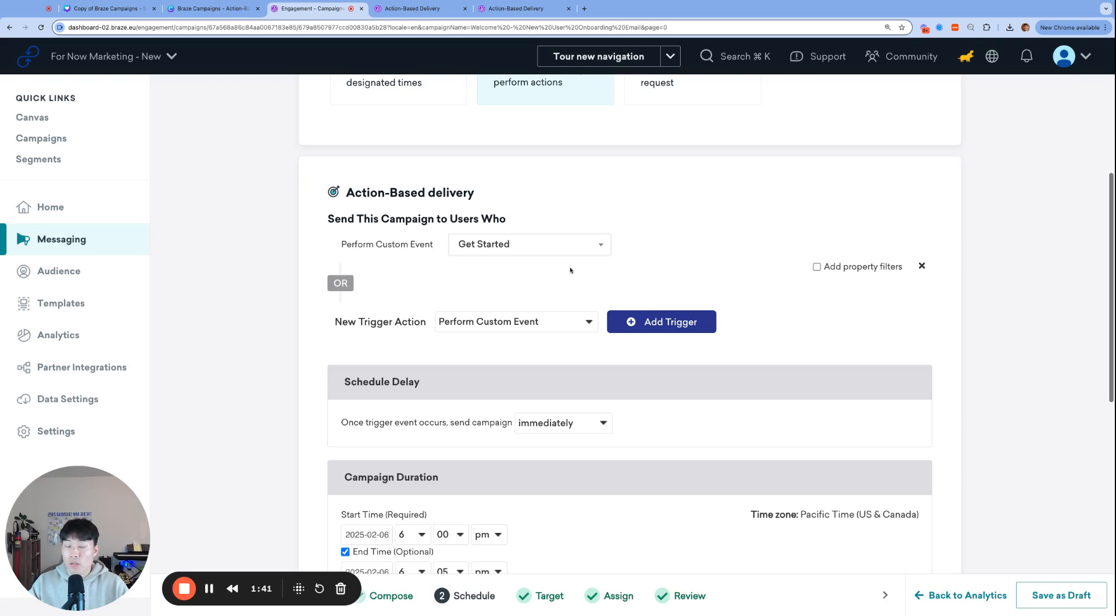
Step: Check the custom event choices and remove the Get Started trigger from the Action-Based delivery settings
scroll(523, 192, up, 3)
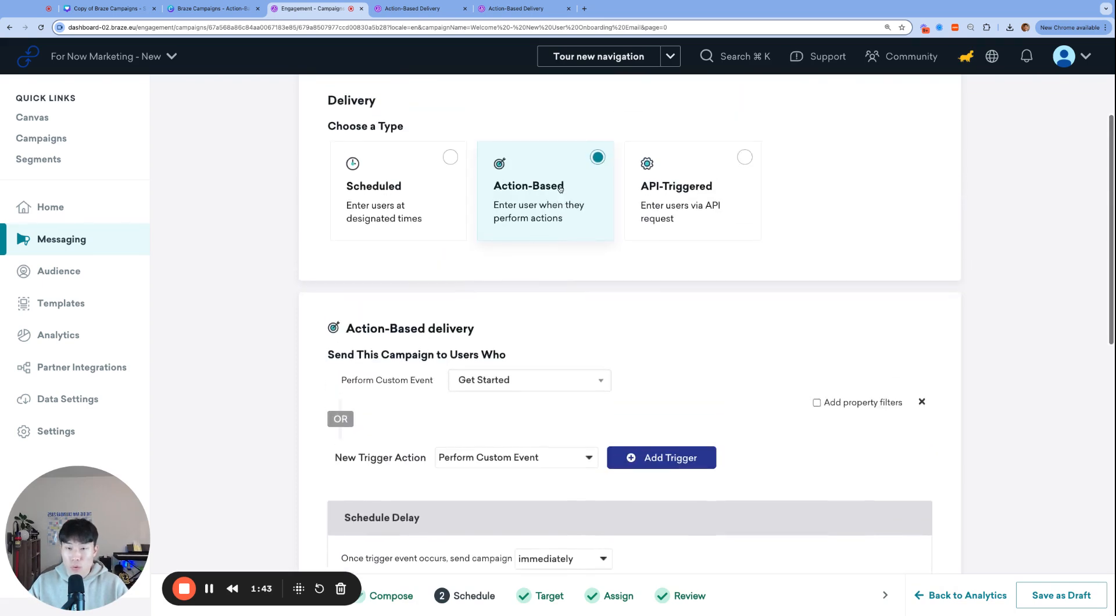
scroll(580, 311, down, 1)
click(537, 327)
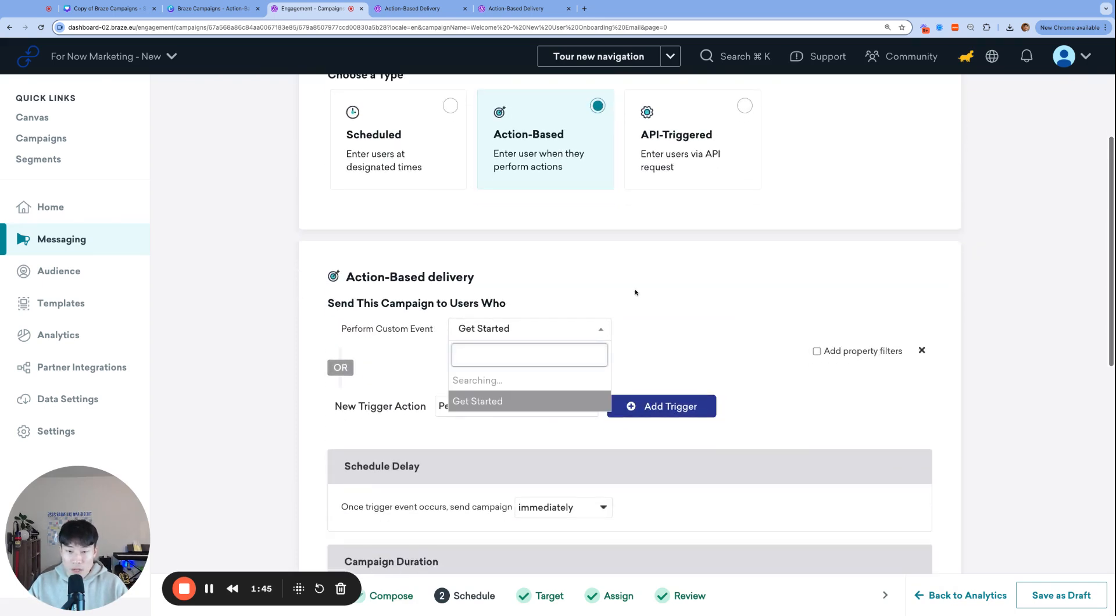
click(578, 332)
scroll(586, 313, down, 1)
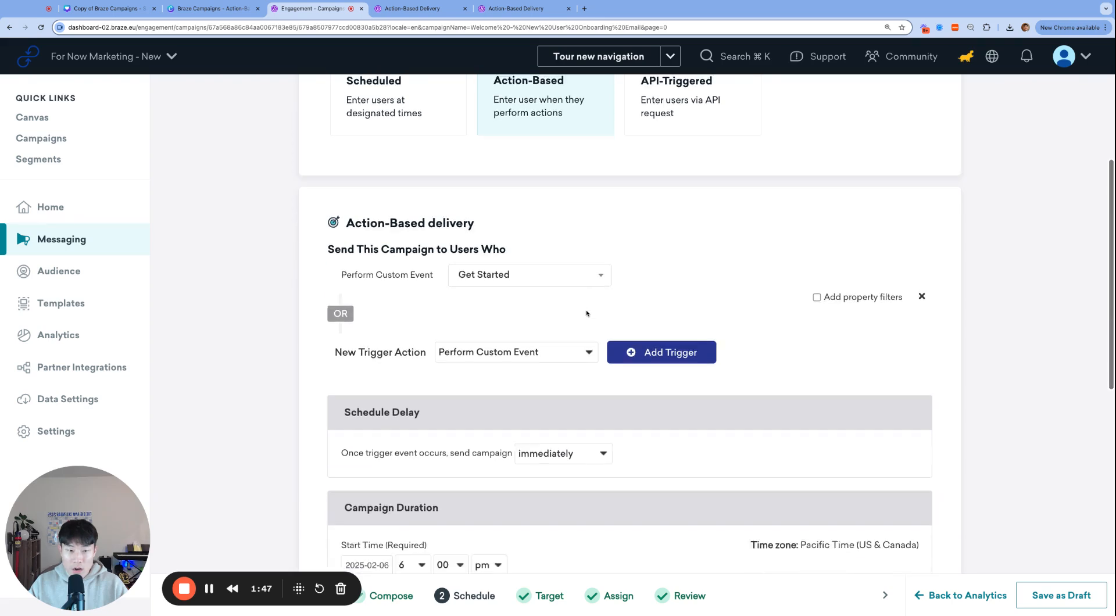
scroll(586, 313, down, 1)
click(922, 284)
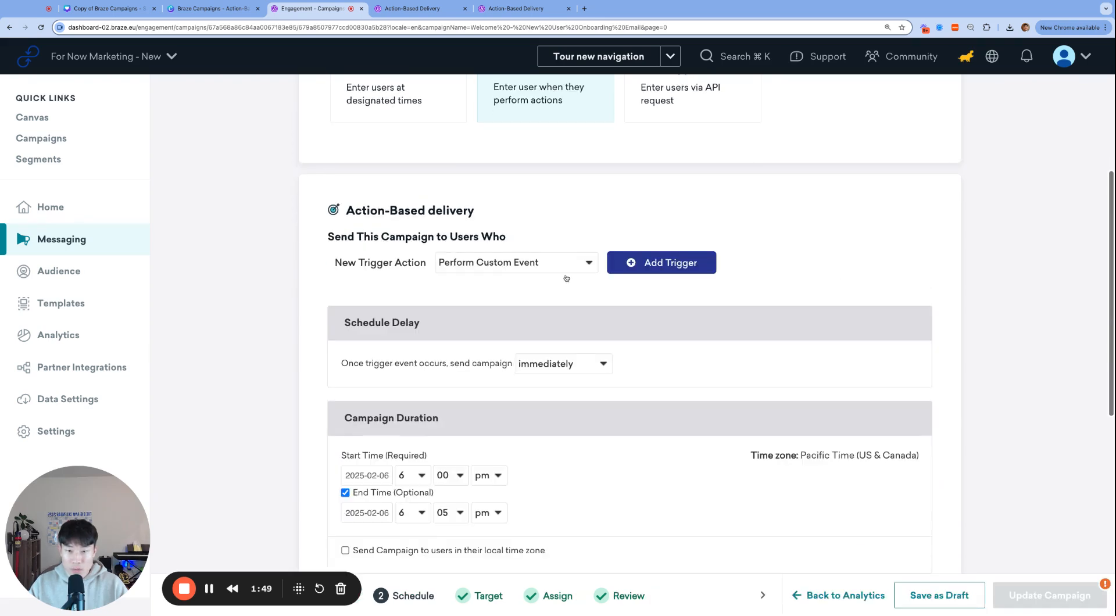
Step: Try Add an Email Address as the trigger type, and add a Perform Custom Event trigger using Get Started instead
click(518, 271)
click(517, 293)
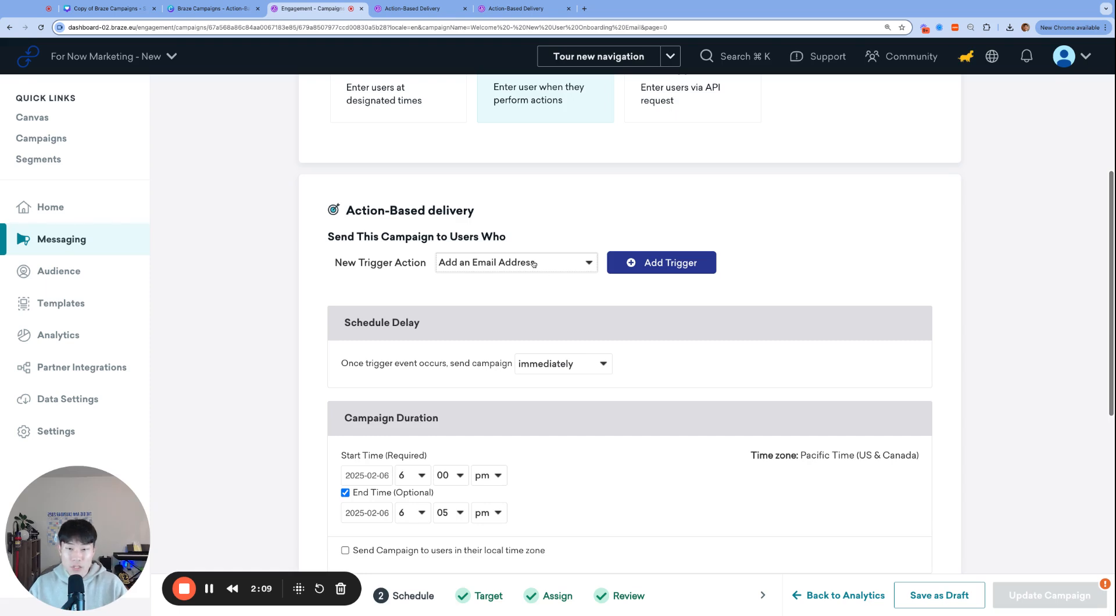
click(549, 262)
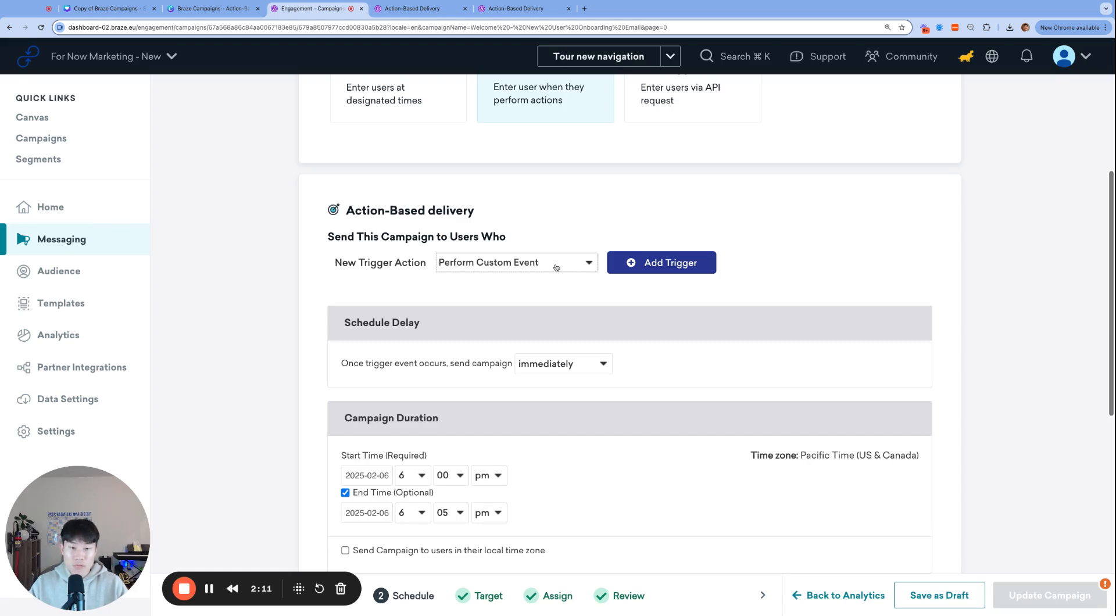
click(634, 262)
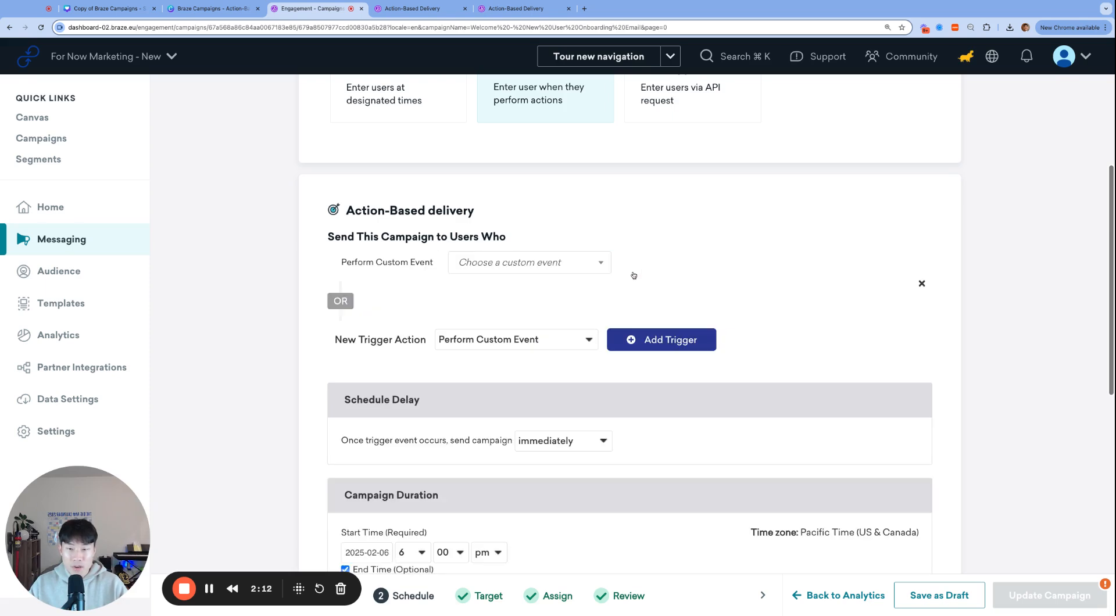
click(548, 261)
click(515, 314)
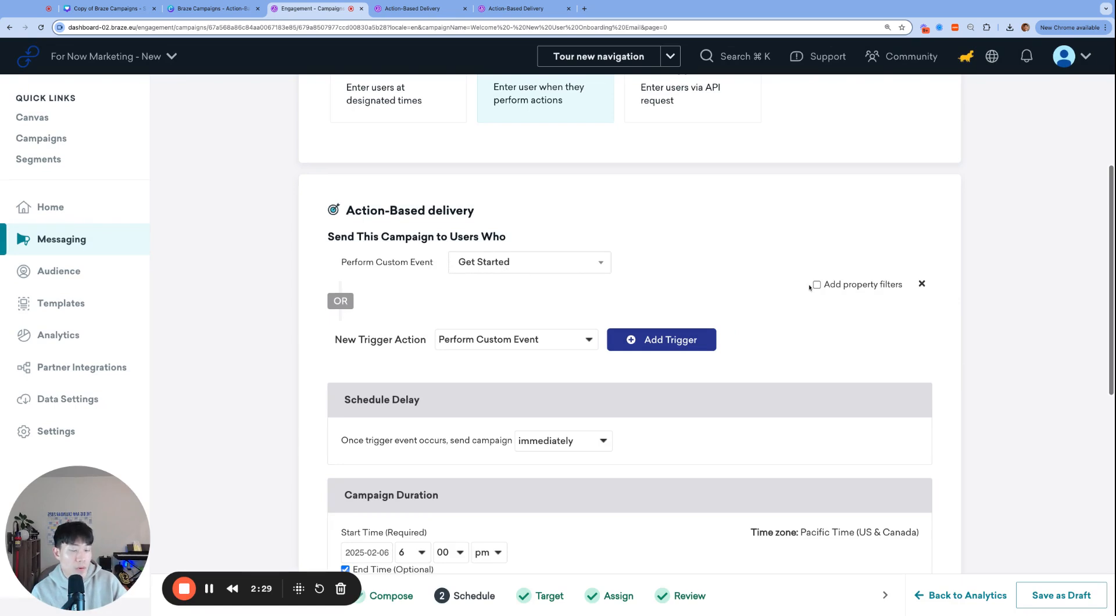
Step: Enable property filters on the Get Started trigger and add a Basic Property filter
click(855, 287)
scroll(630, 253, up, 1)
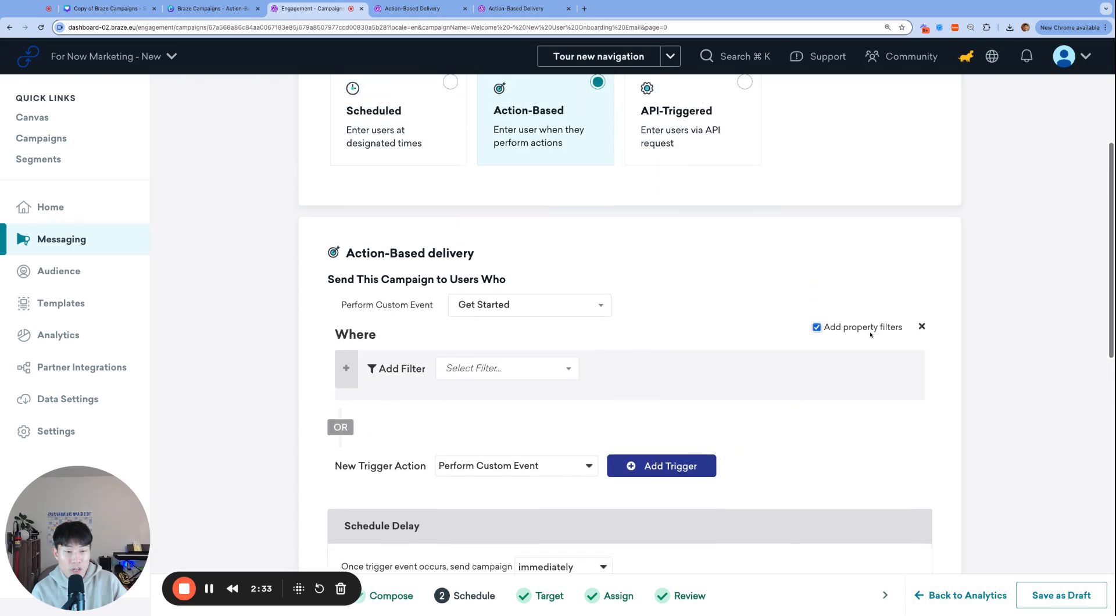
scroll(581, 337, down, 1)
click(515, 337)
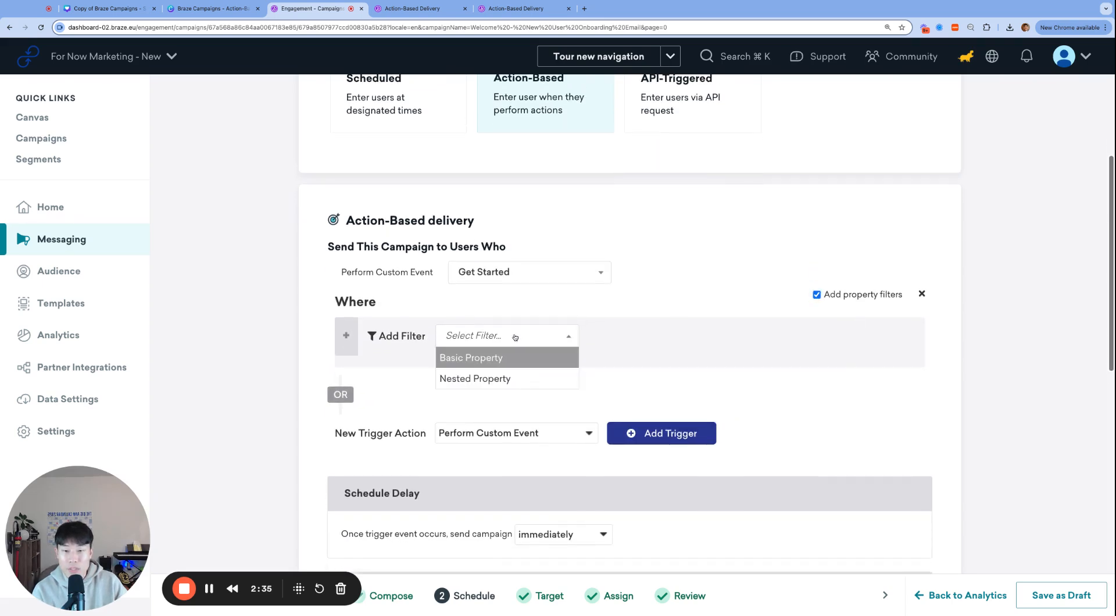
click(549, 355)
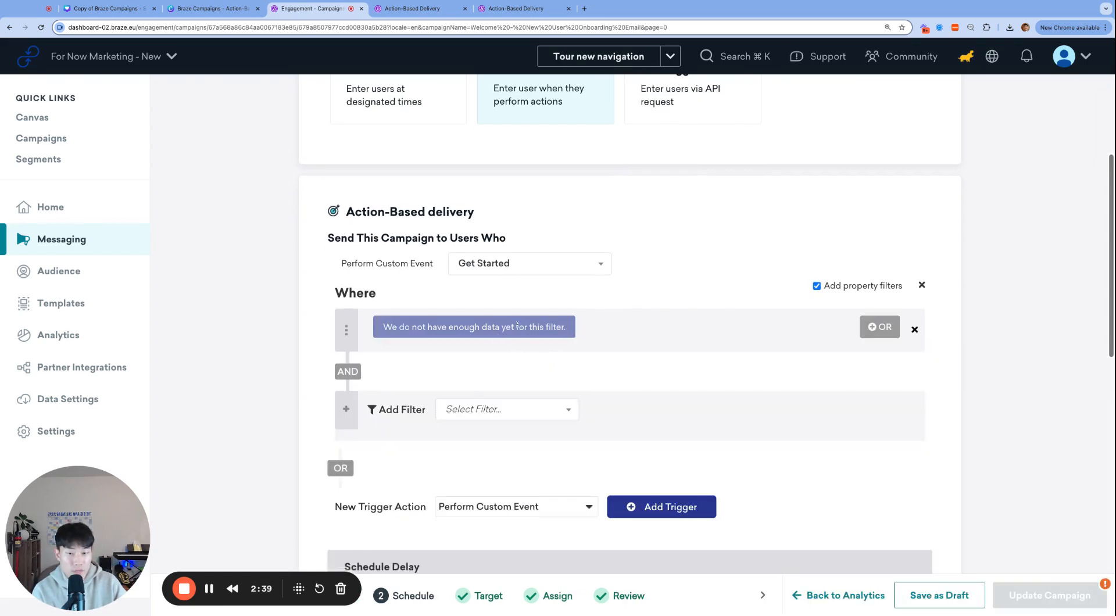
scroll(517, 325, up, 1)
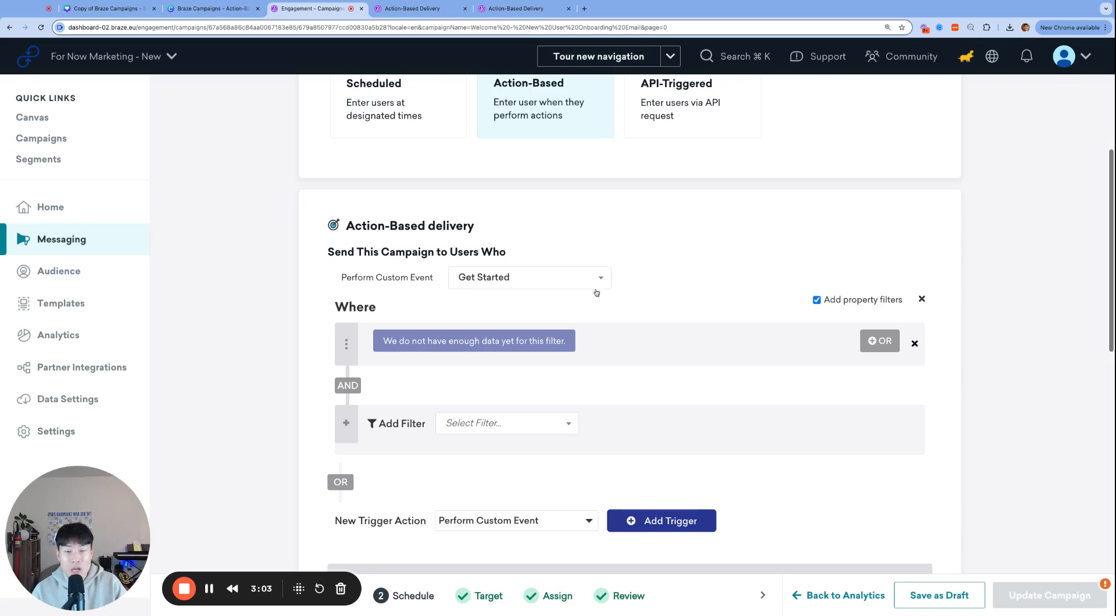
Step: Turn off property filters for the Get Started trigger and review the Action-Based delivery settings
click(816, 300)
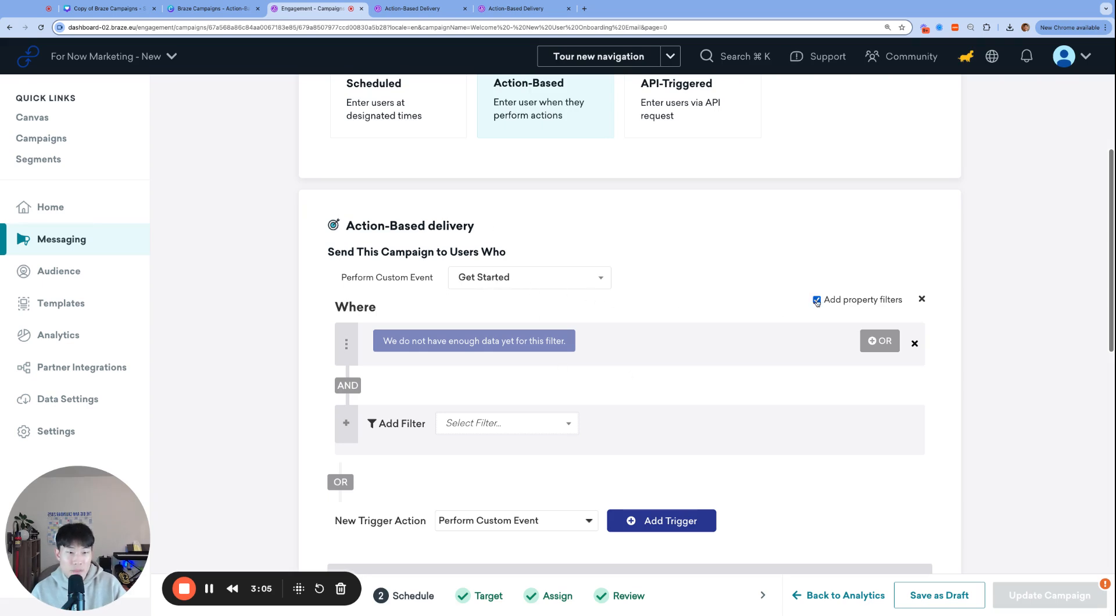
scroll(732, 348, down, 1)
scroll(732, 387, down, 2)
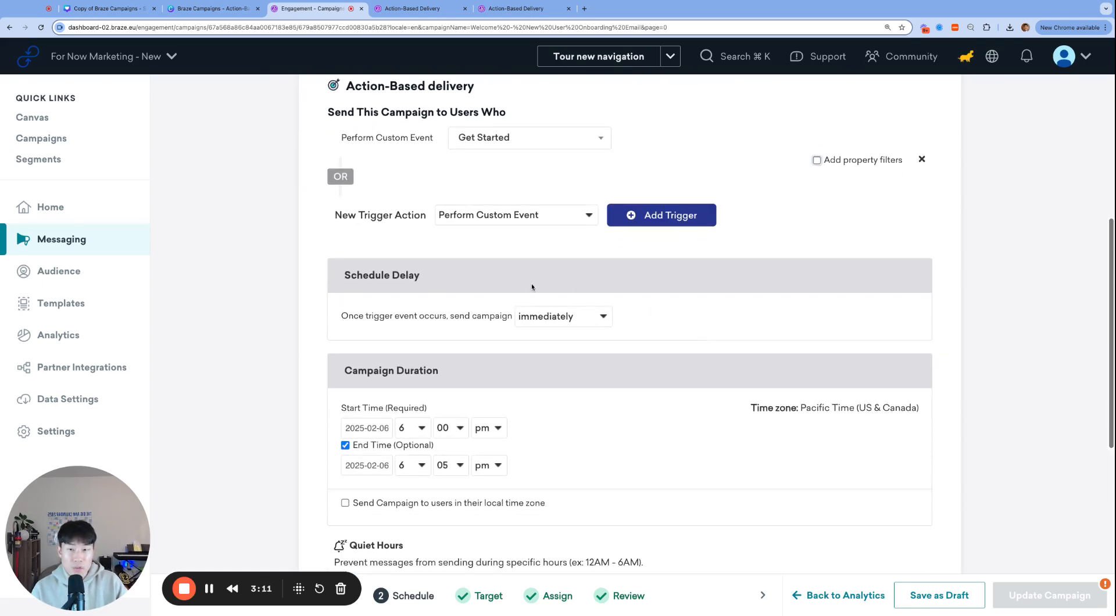
scroll(531, 287, up, 3)
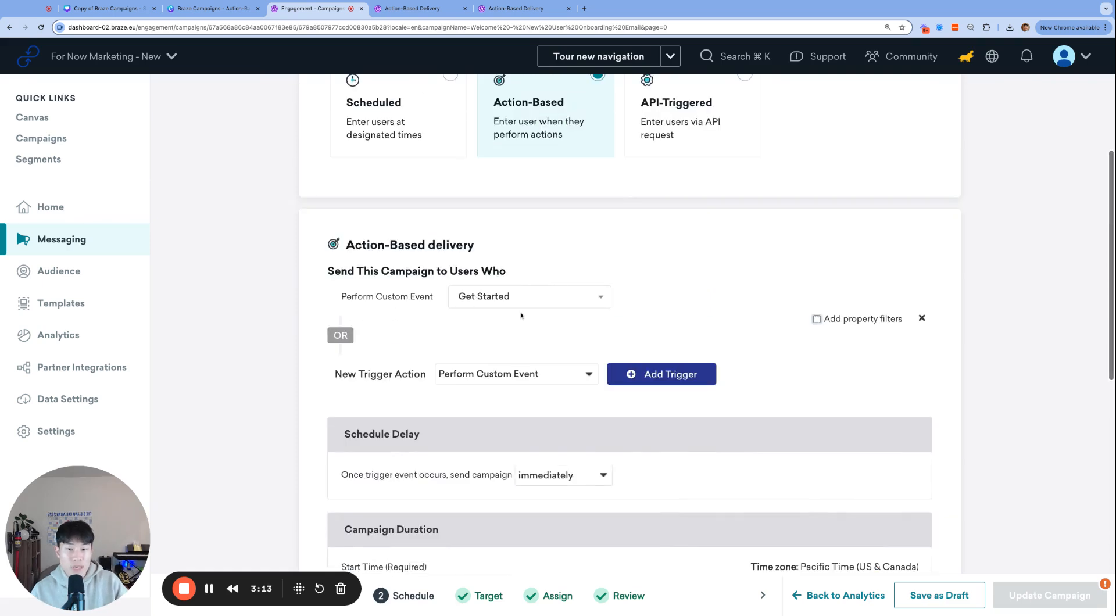
scroll(521, 316, down, 3)
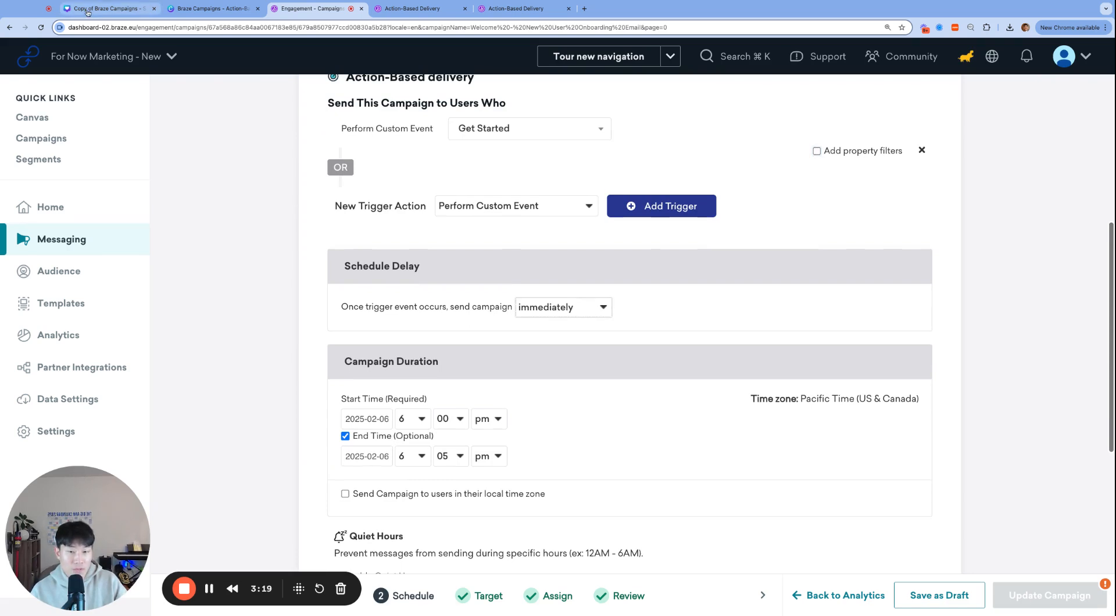
Step: Set the schedule delay to after, trying minutes and then choosing hours as the unit
click(549, 317)
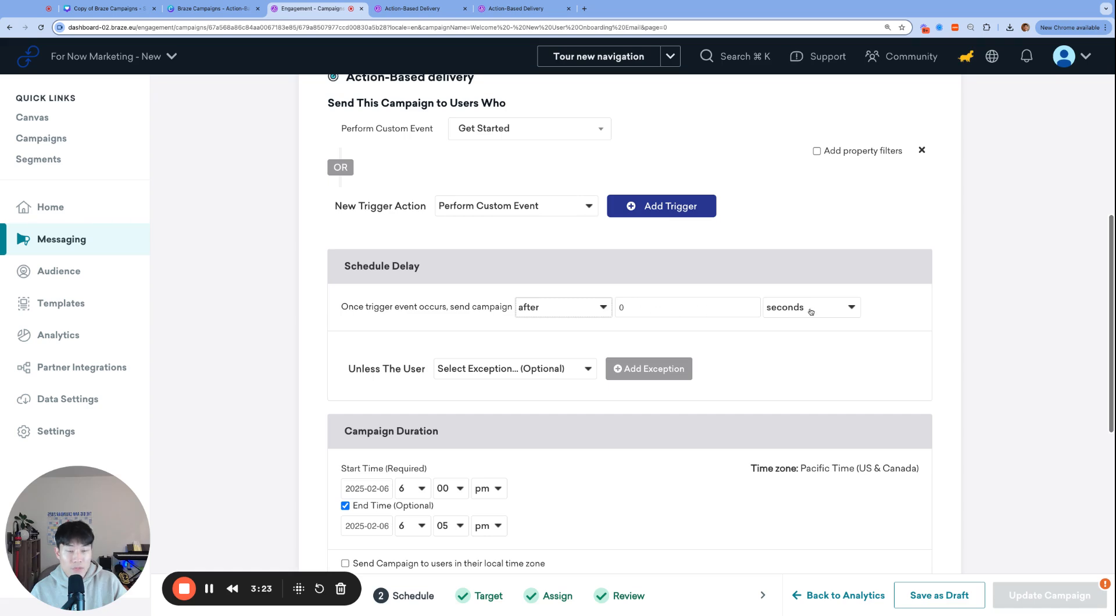
click(810, 312)
click(821, 310)
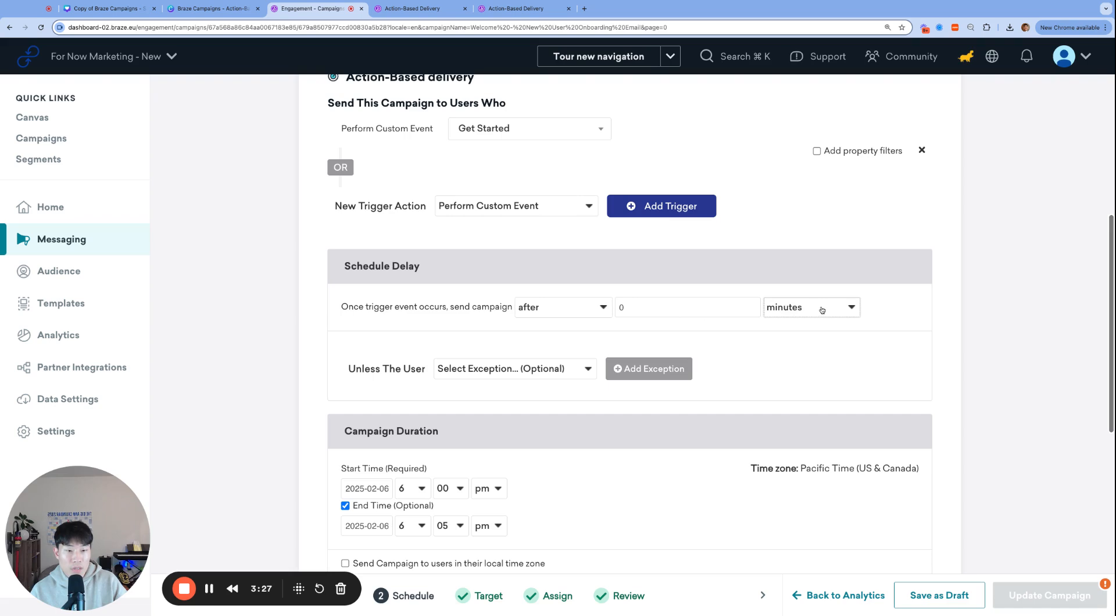
click(822, 310)
Step: Try a schedule delay of on the next, switching the day from Sunday to Thursday to Saturday, and check the send hour choices
click(590, 313)
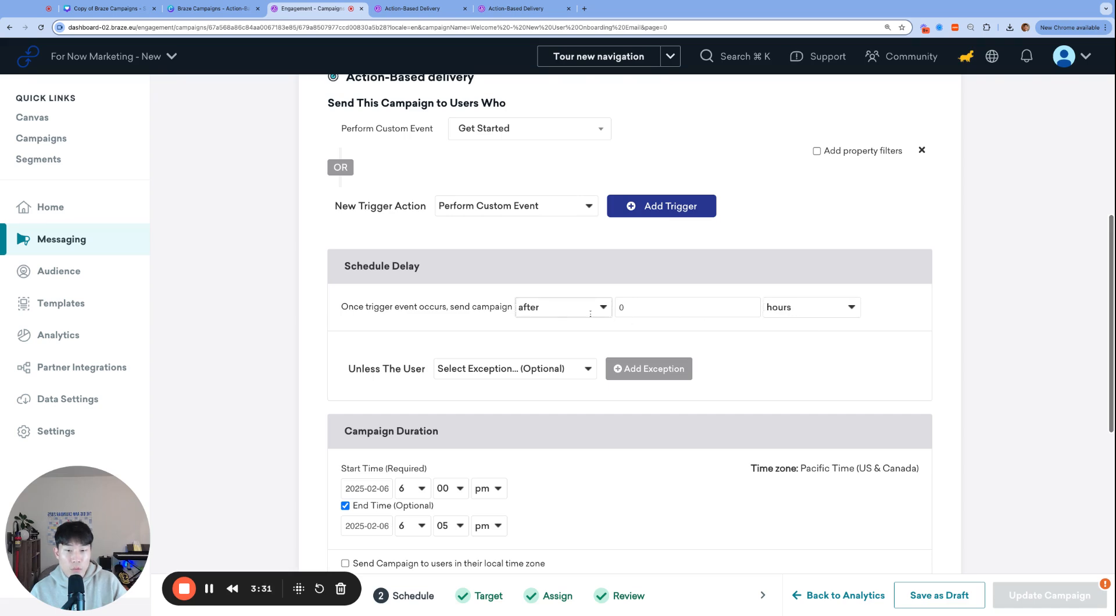
click(589, 313)
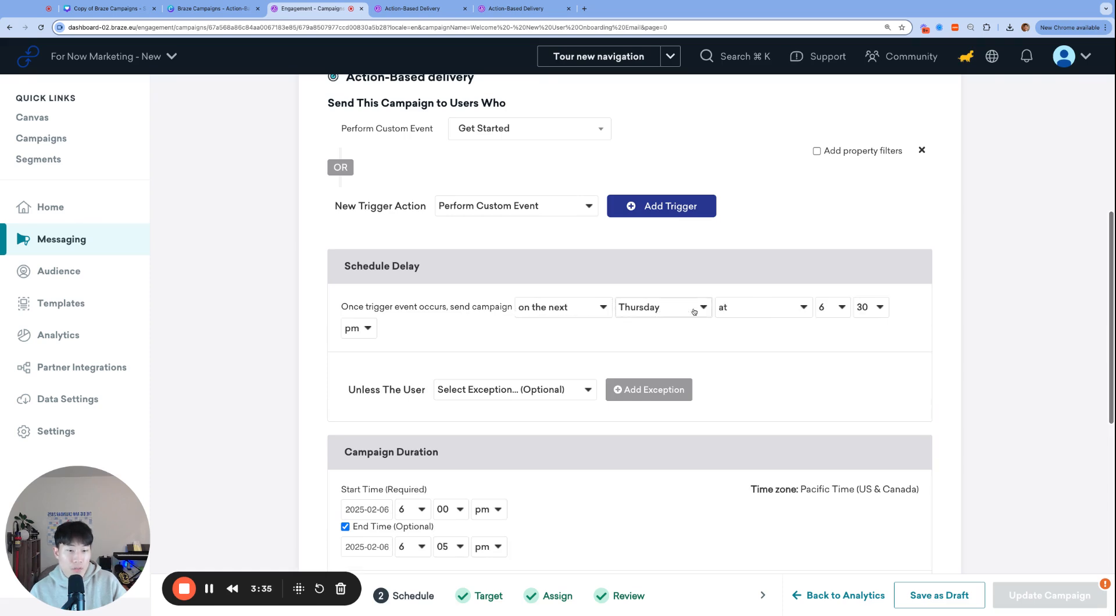
click(683, 303)
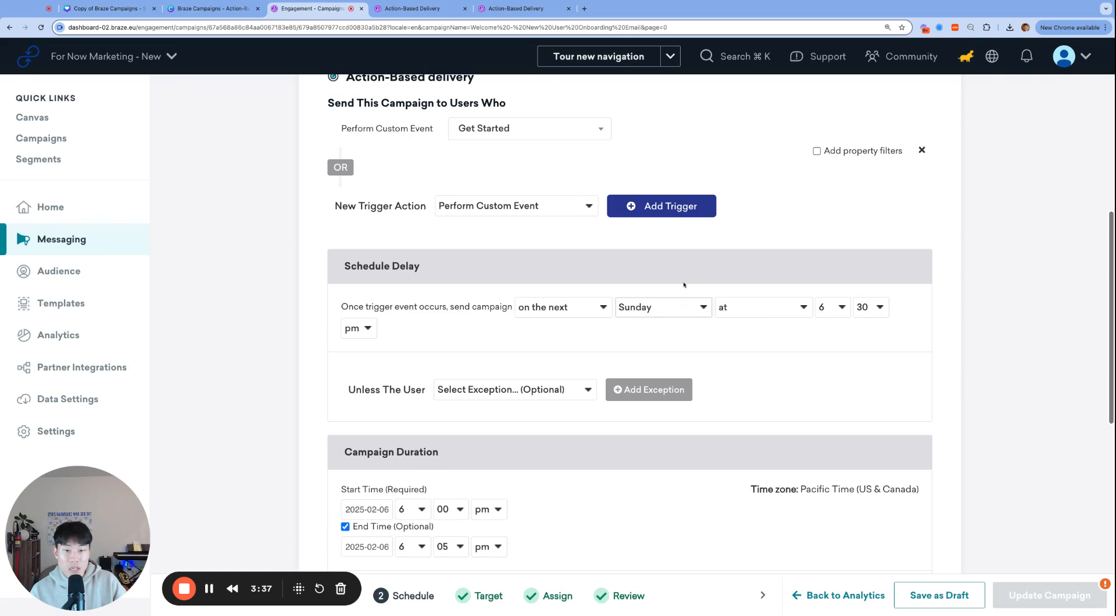
click(688, 313)
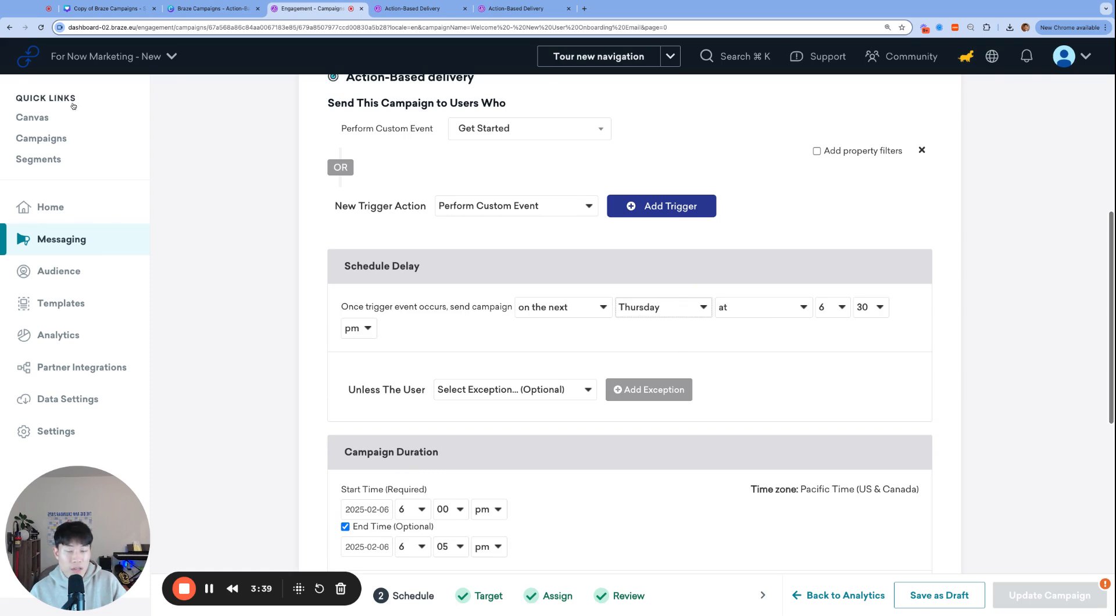
click(686, 337)
click(834, 309)
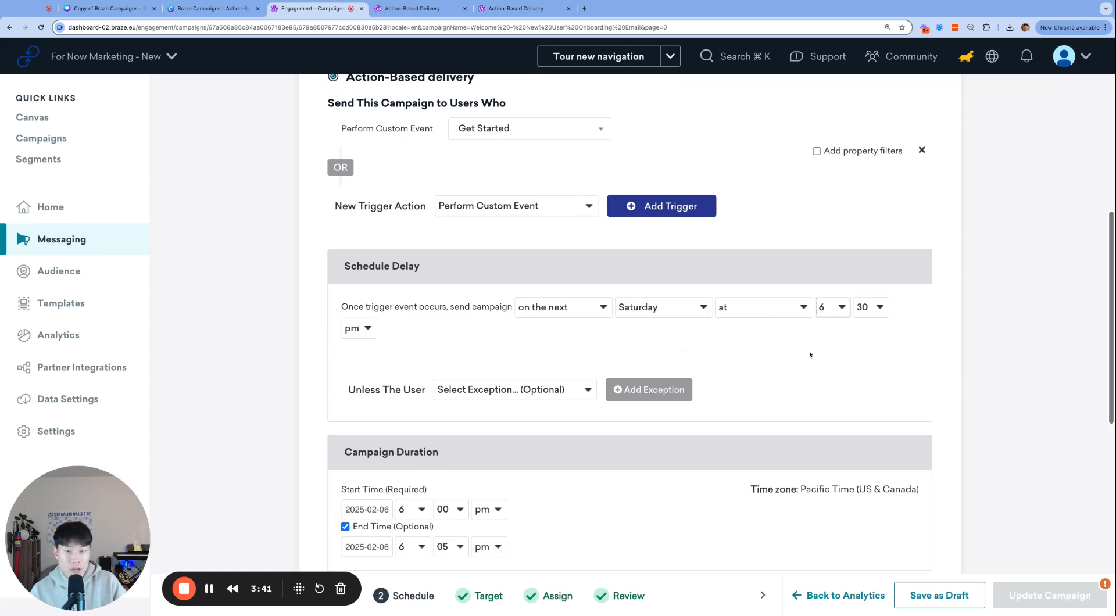
scroll(743, 332, down, 5)
scroll(743, 331, up, 2)
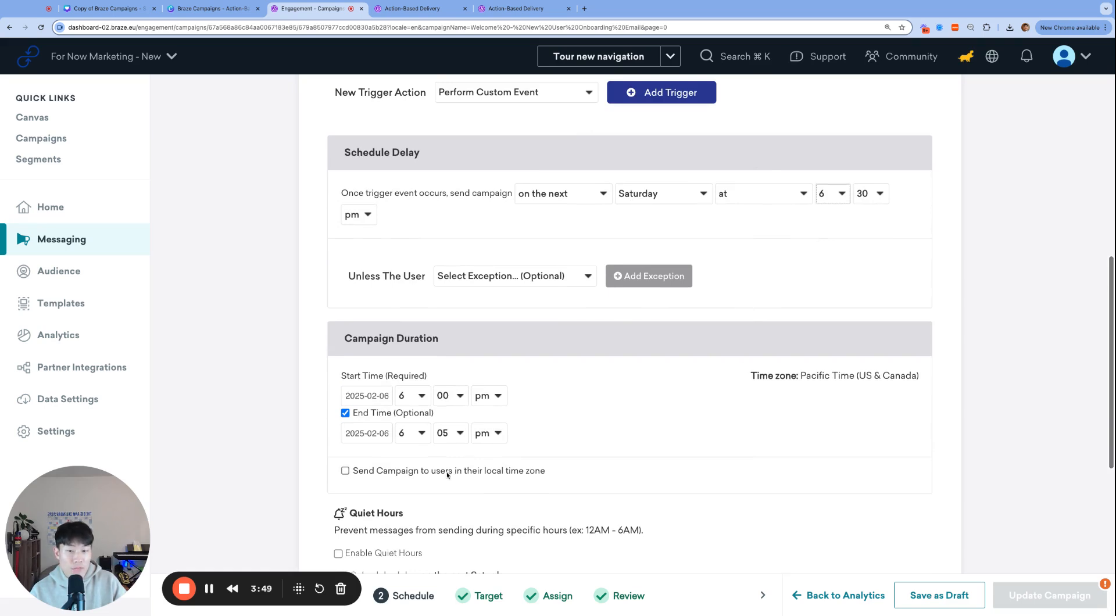
scroll(427, 476, up, 1)
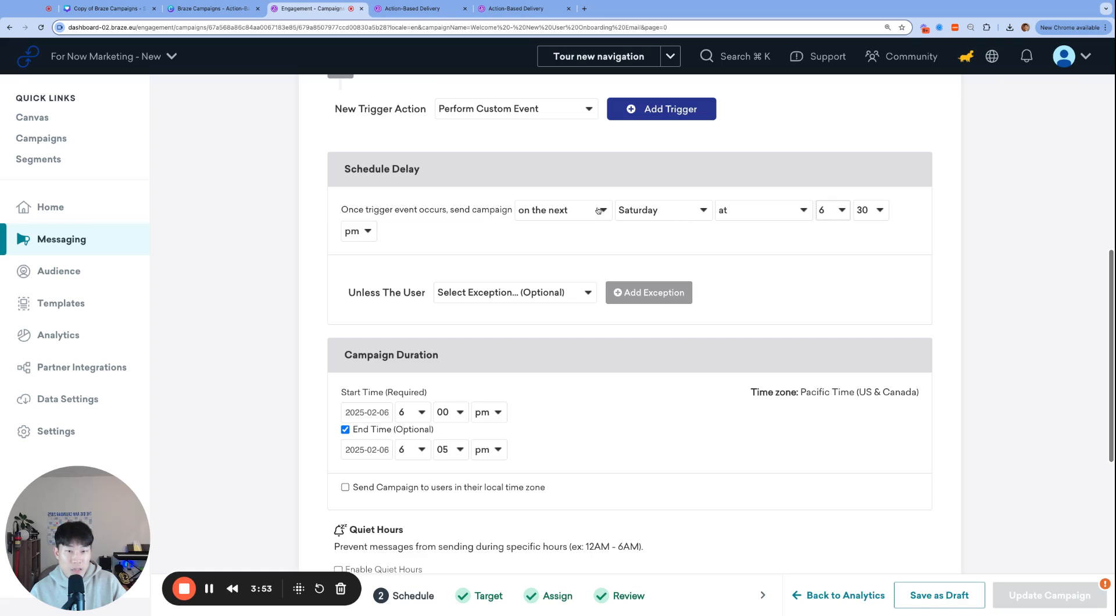
Step: Try a schedule delay that sends the campaign in 31 calendar days
click(581, 241)
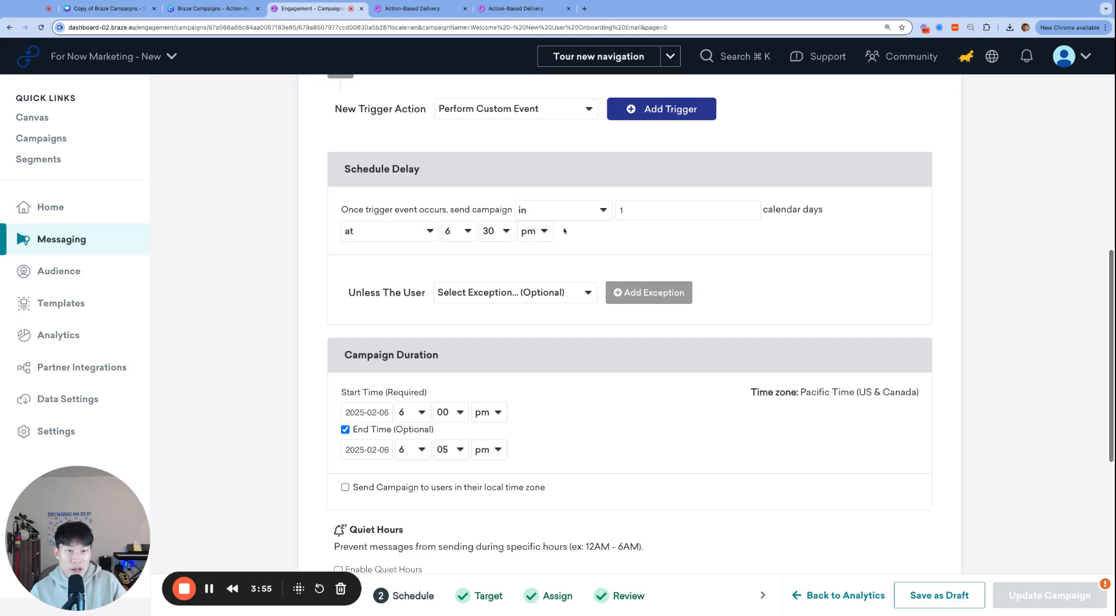
scroll(623, 239, up, 1)
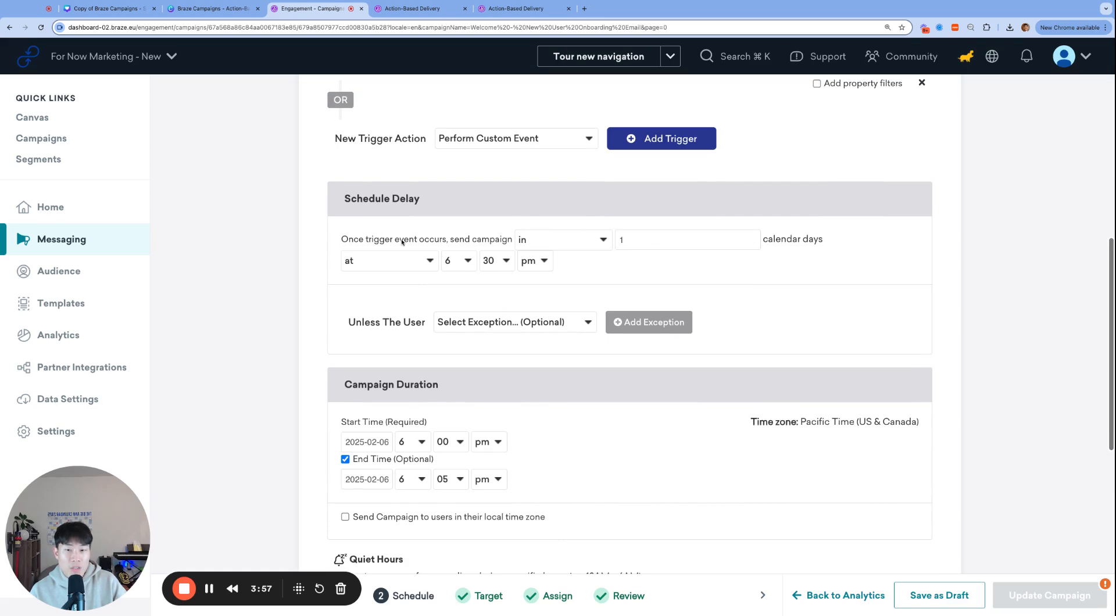
click(685, 239)
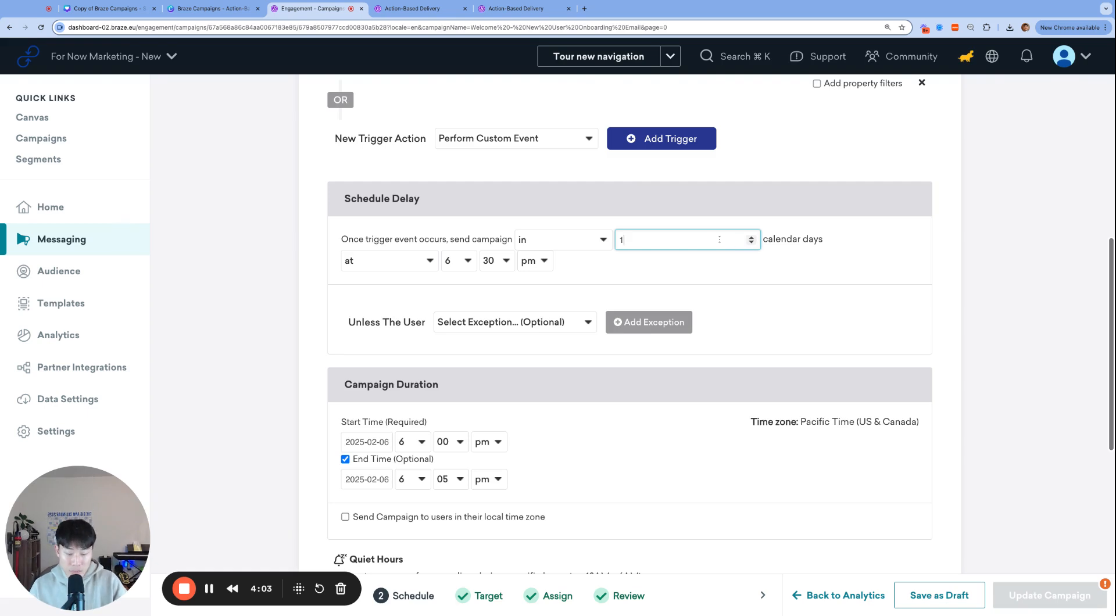
key(BackSpace)
text(31)
click(781, 284)
Step: Change the schedule delay to 30 calendar days and look over the delivery settings
click(681, 240)
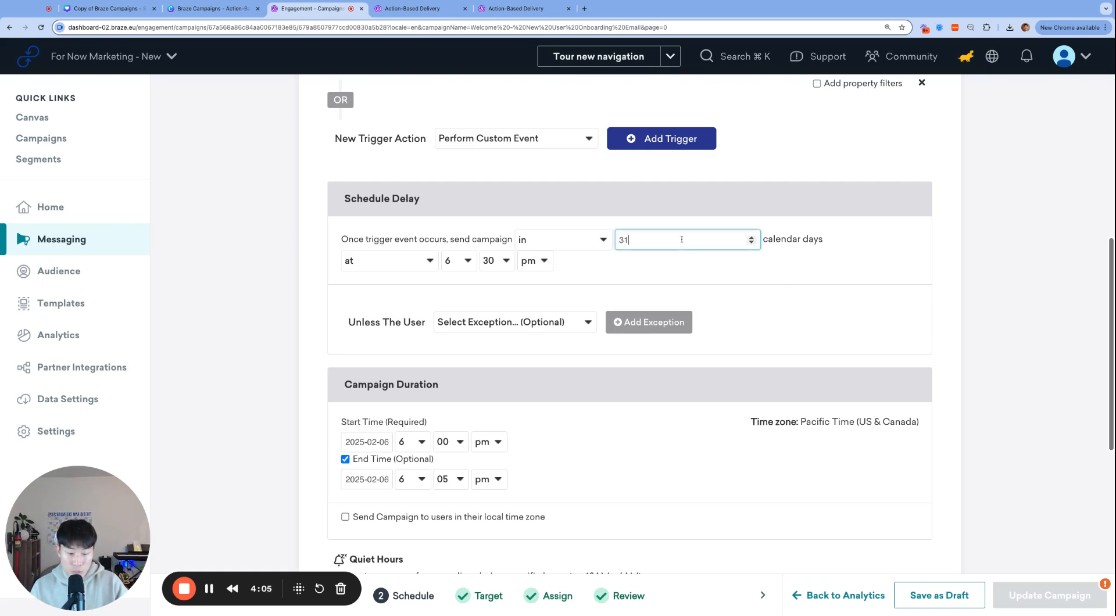
key(BackSpace)
text(0)
click(833, 326)
scroll(833, 326, up, 1)
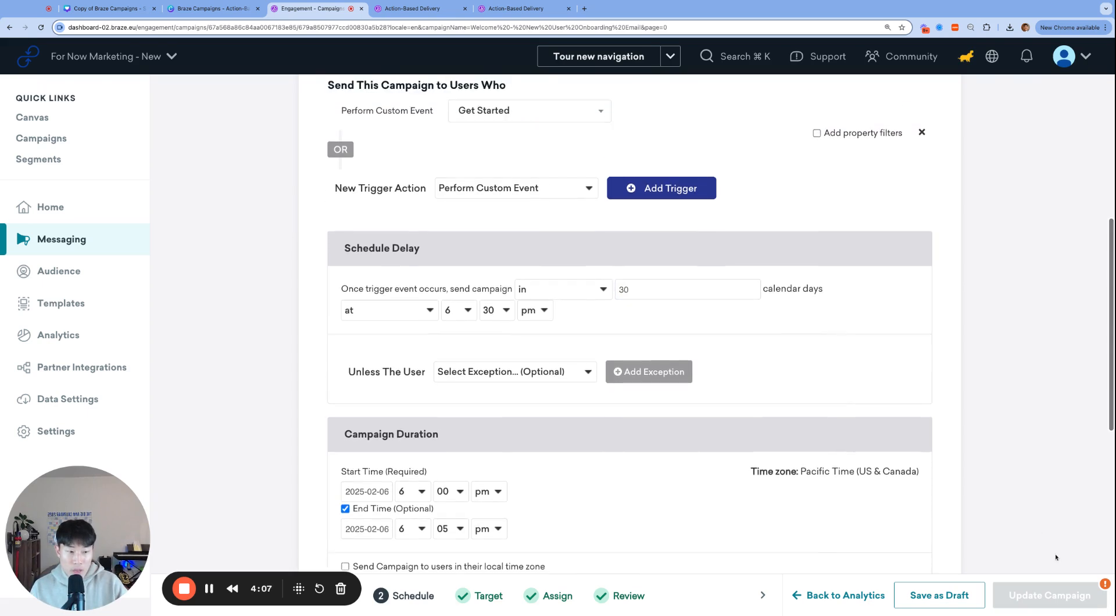
scroll(818, 347, down, 4)
scroll(755, 340, up, 4)
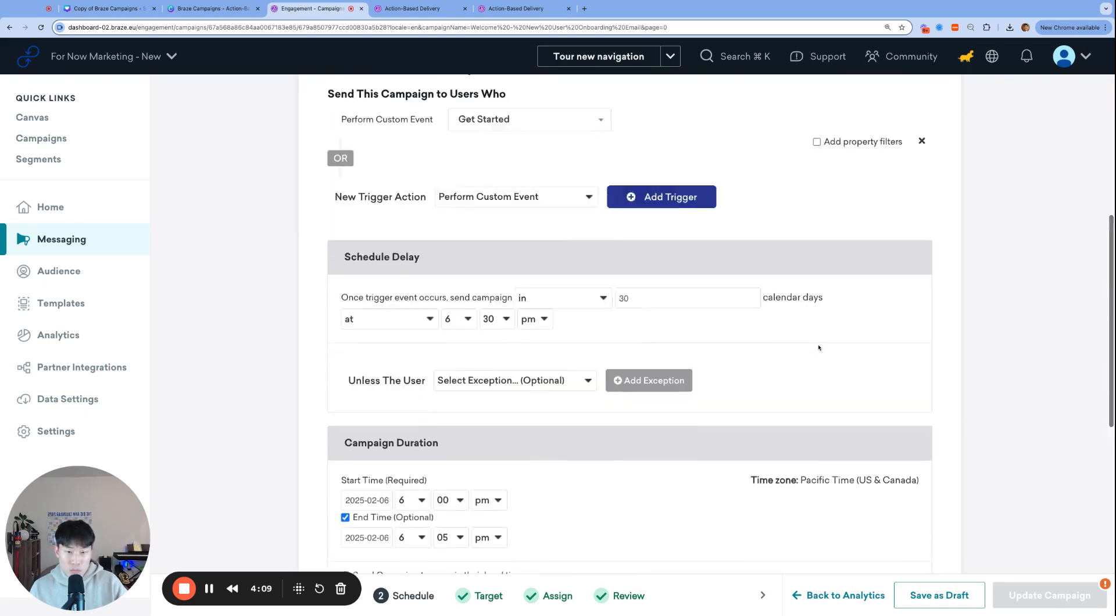
Step: Increase the calendar-day delay stepwise above 30, and replace it with 100 calendar days
scroll(690, 331, down, 4)
click(716, 161)
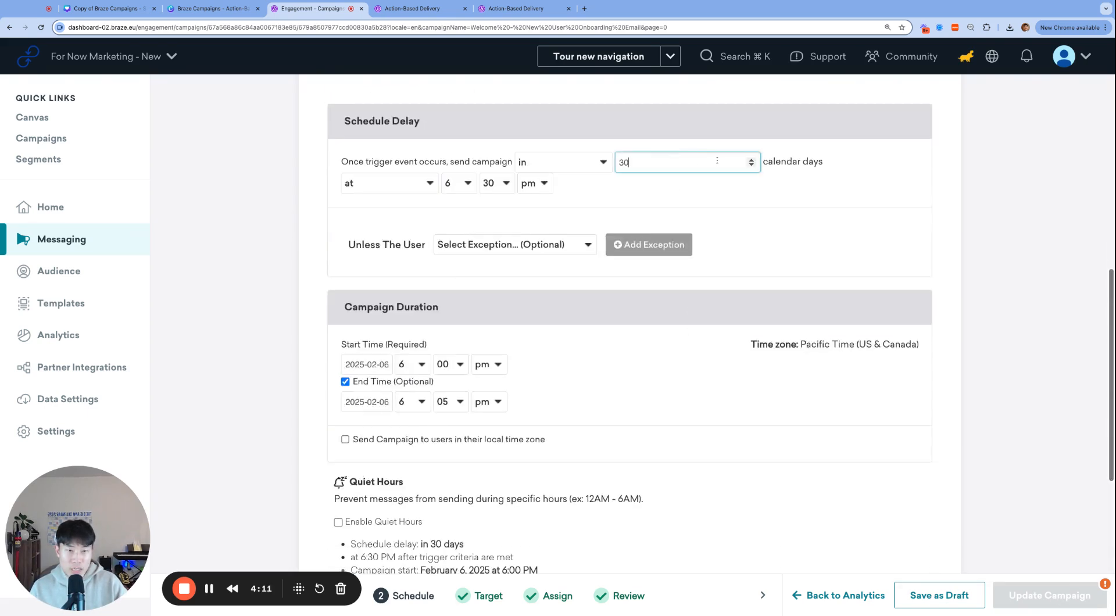
click(751, 160)
click(751, 160)
click(751, 160)
click(750, 160)
click(750, 160)
click(751, 160)
click(751, 160)
click(750, 160)
click(750, 160)
click(751, 160)
click(750, 160)
click(751, 160)
double_click(713, 163)
text(100)
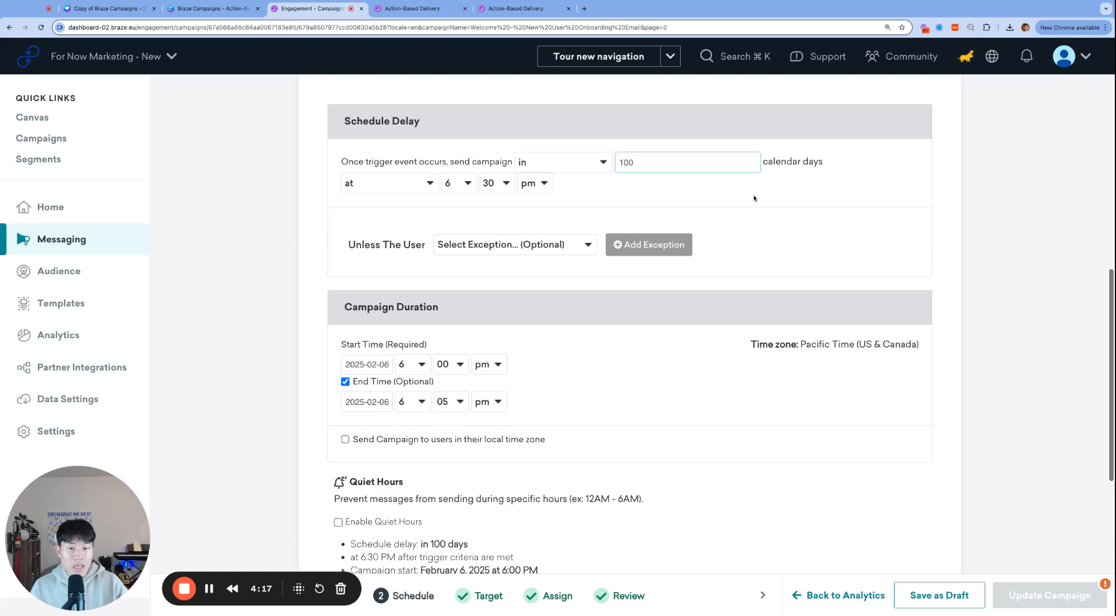
Step: Review the delivery settings and change the schedule delay to send the campaign immediately
scroll(724, 314, down, 5)
scroll(724, 315, up, 8)
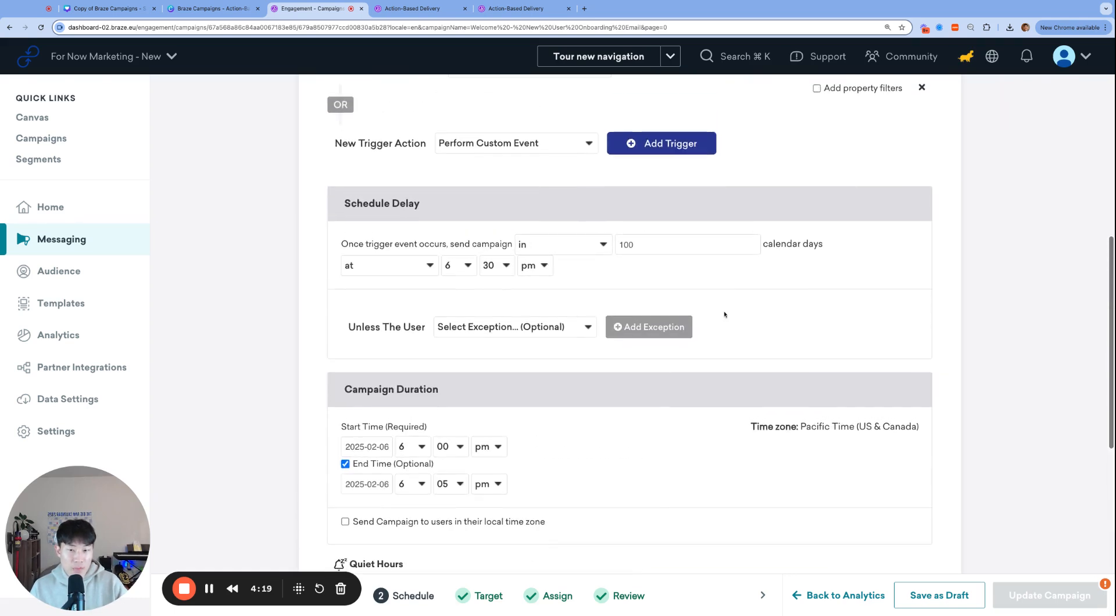
key(ctrl+minus)
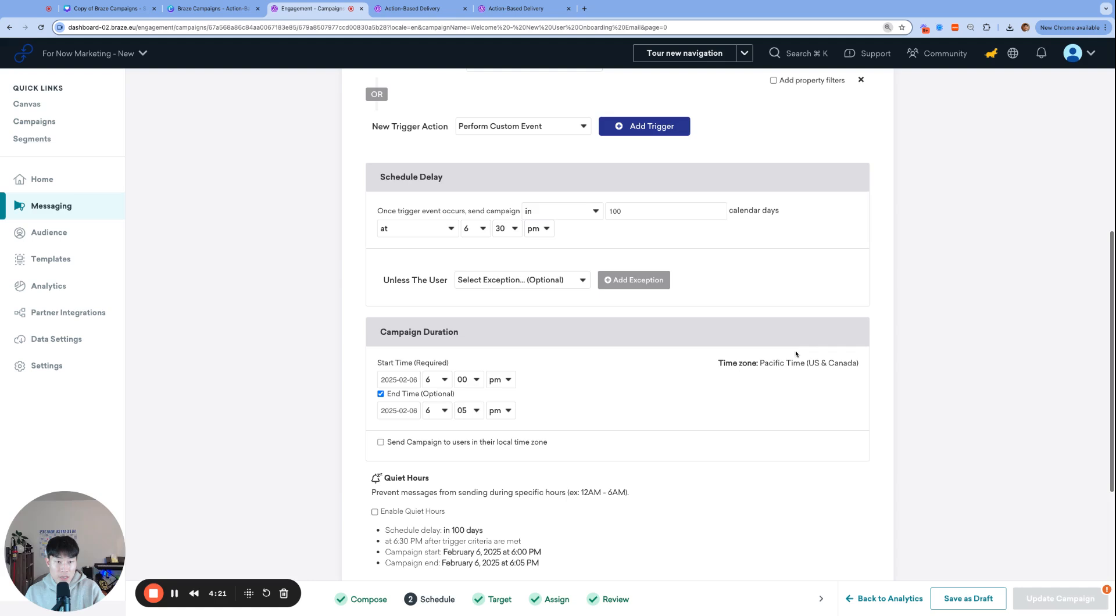
scroll(694, 291, up, 10)
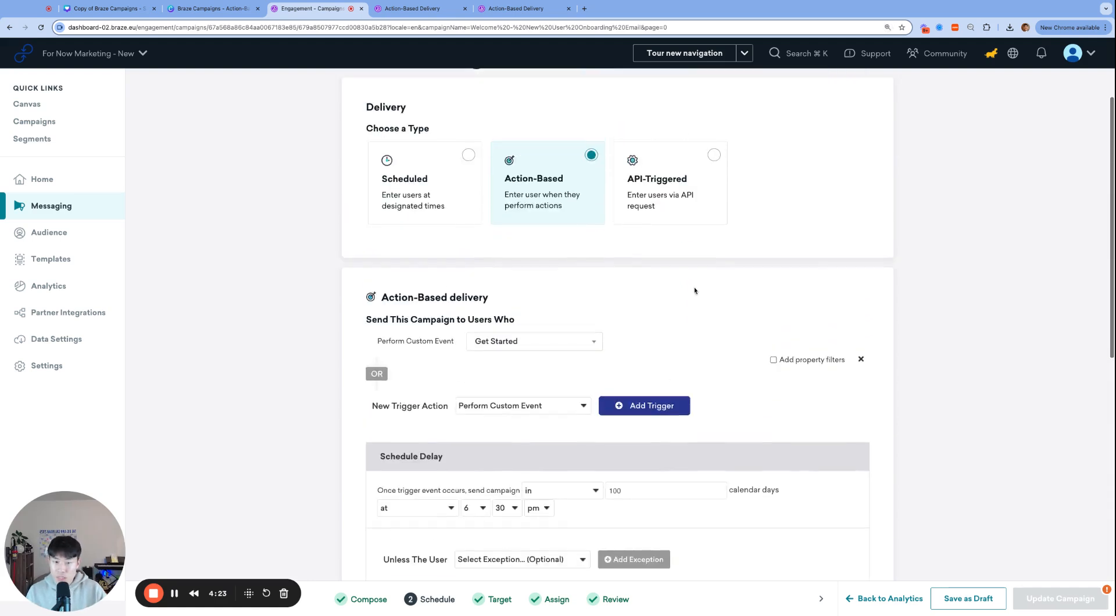
scroll(660, 427, down, 10)
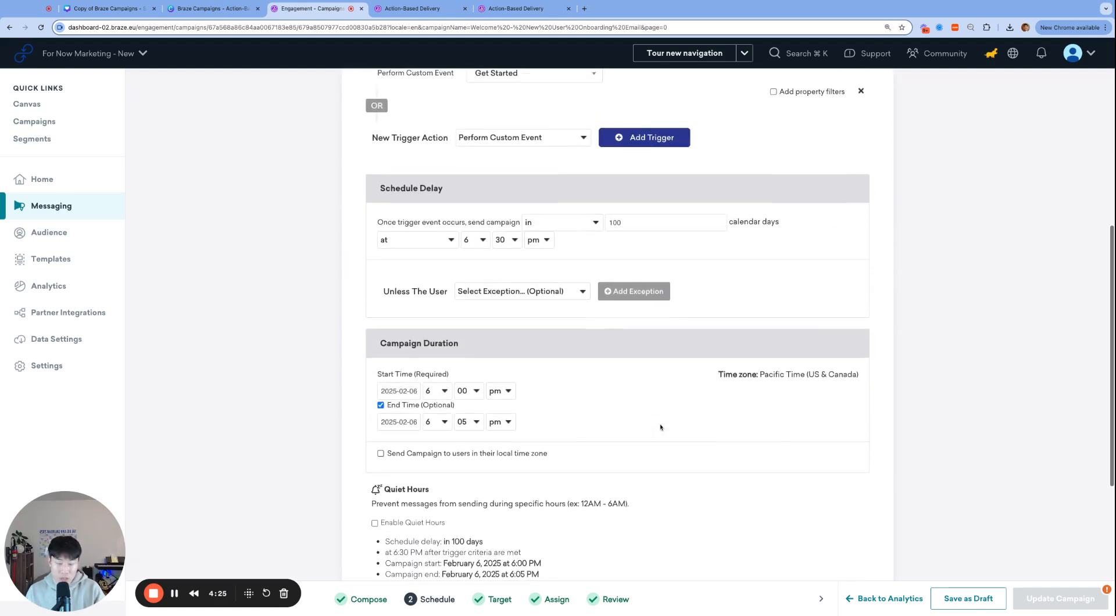
key(ctrl+plus)
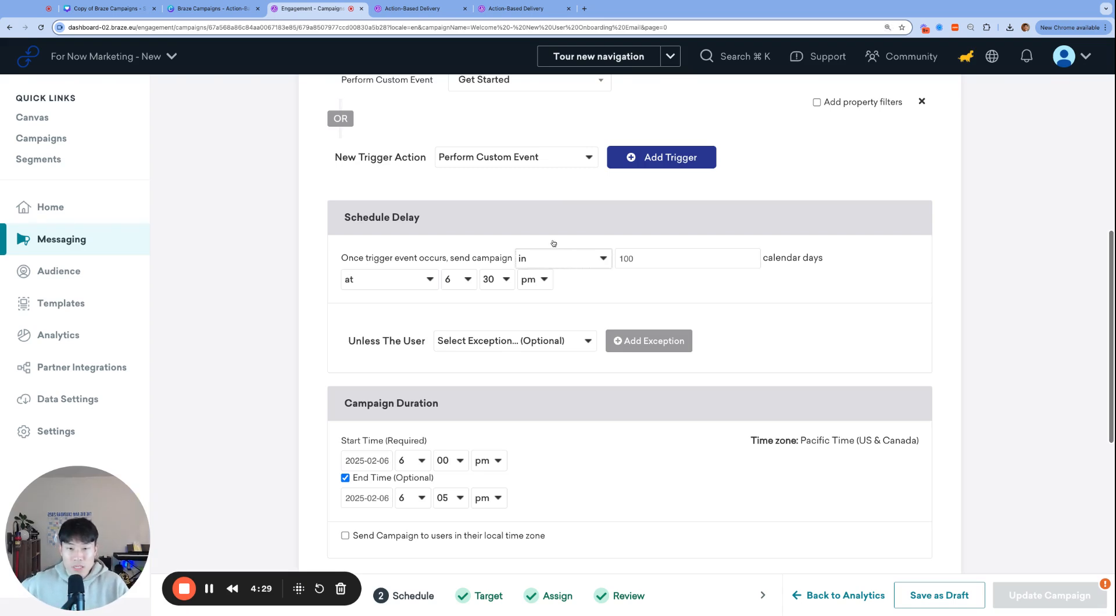
click(545, 210)
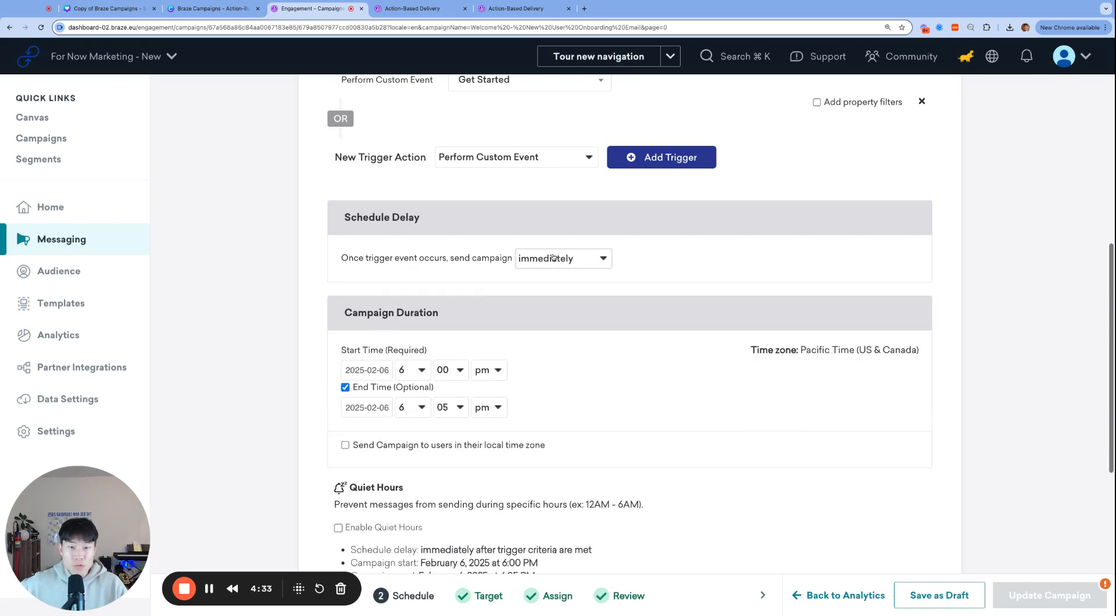
Step: Set the schedule delay to send the campaign 1 hour after the trigger event occurs
click(552, 257)
click(552, 272)
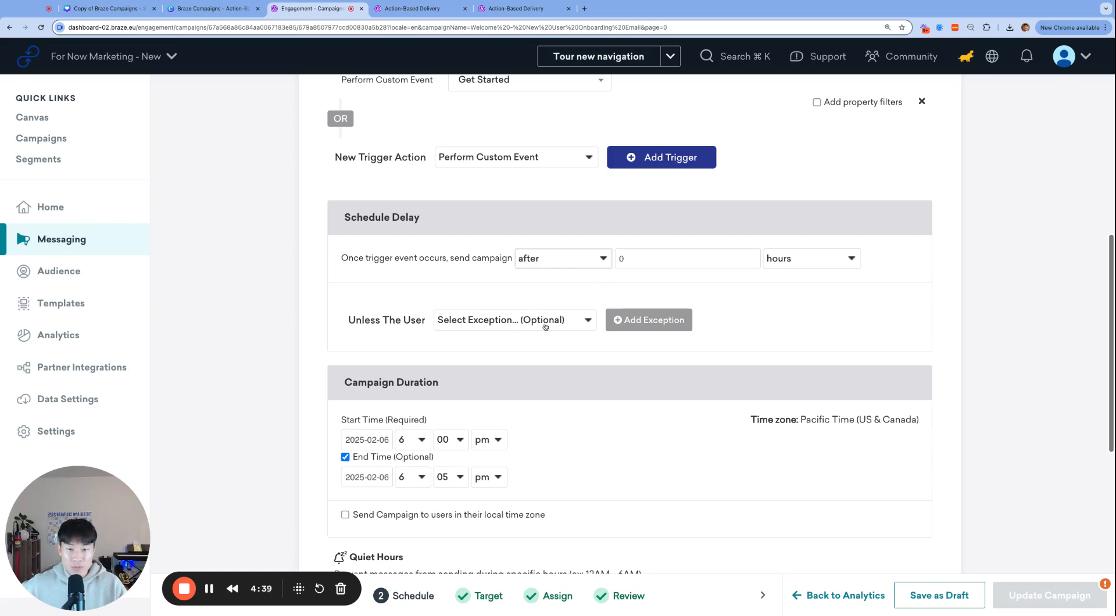
click(690, 259)
key(BackSpace)
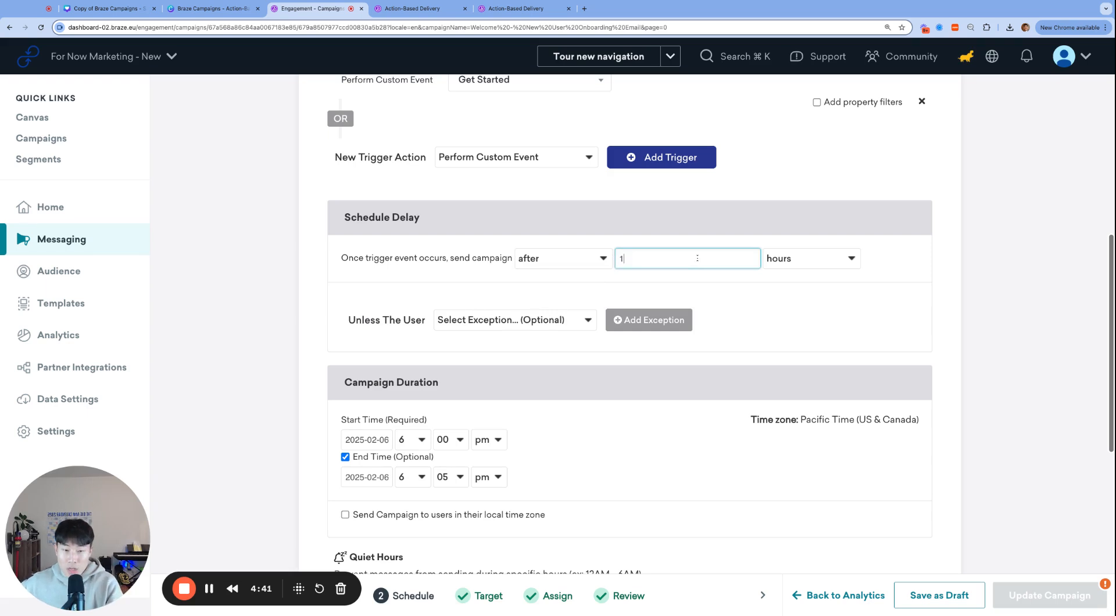
click(900, 300)
scroll(899, 299, up, 2)
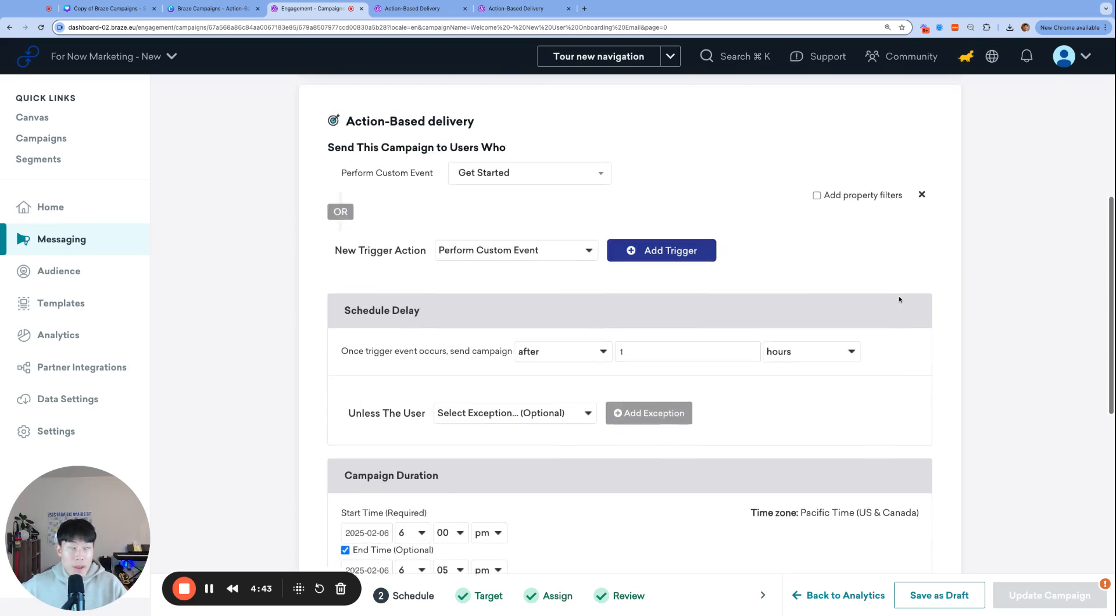
Step: Review the Get Started trigger and choose Make Purchase as the exception under Unless The User
scroll(899, 300, up, 1)
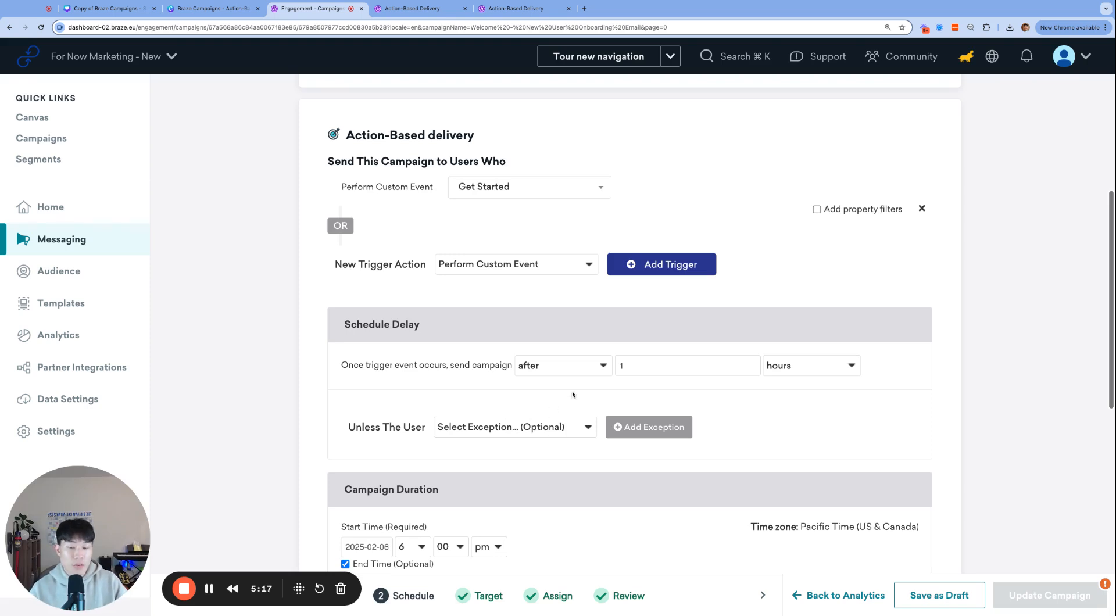
scroll(494, 262, up, 1)
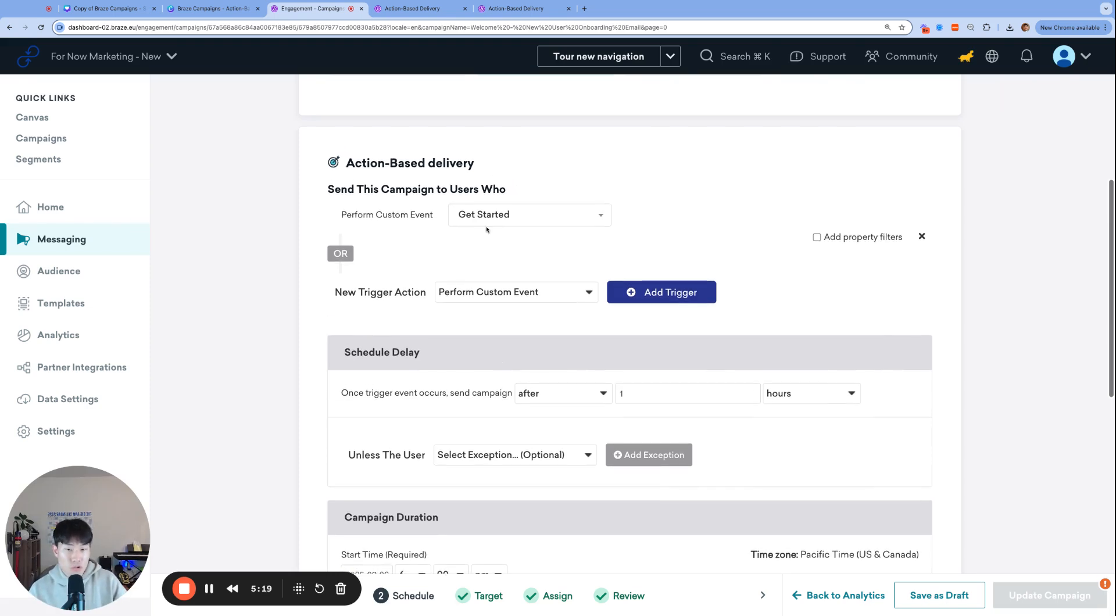
scroll(523, 421, down, 1)
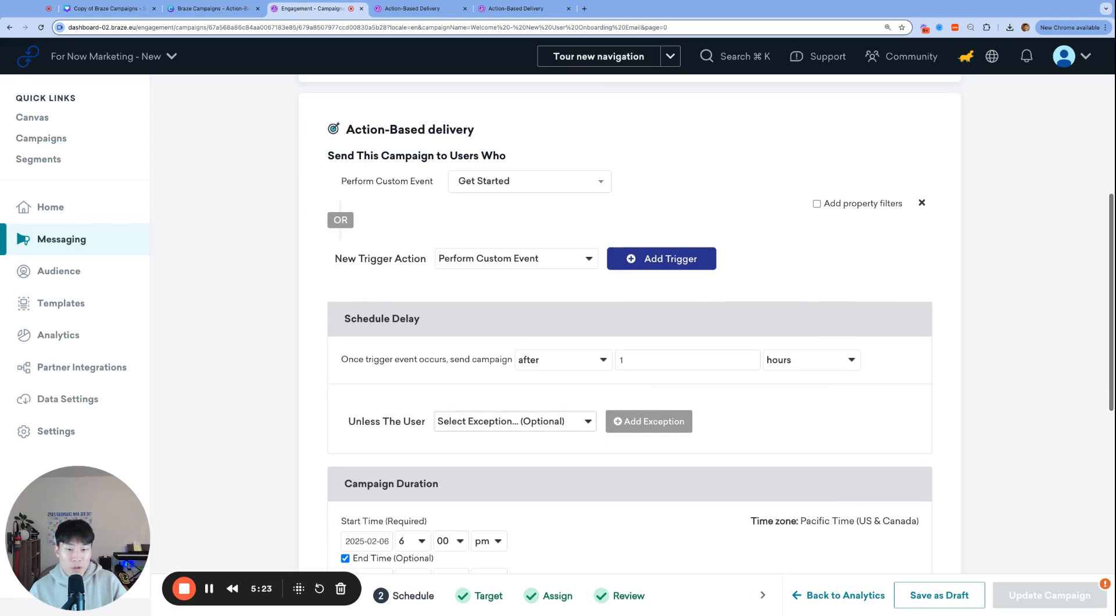
scroll(512, 401, down, 1)
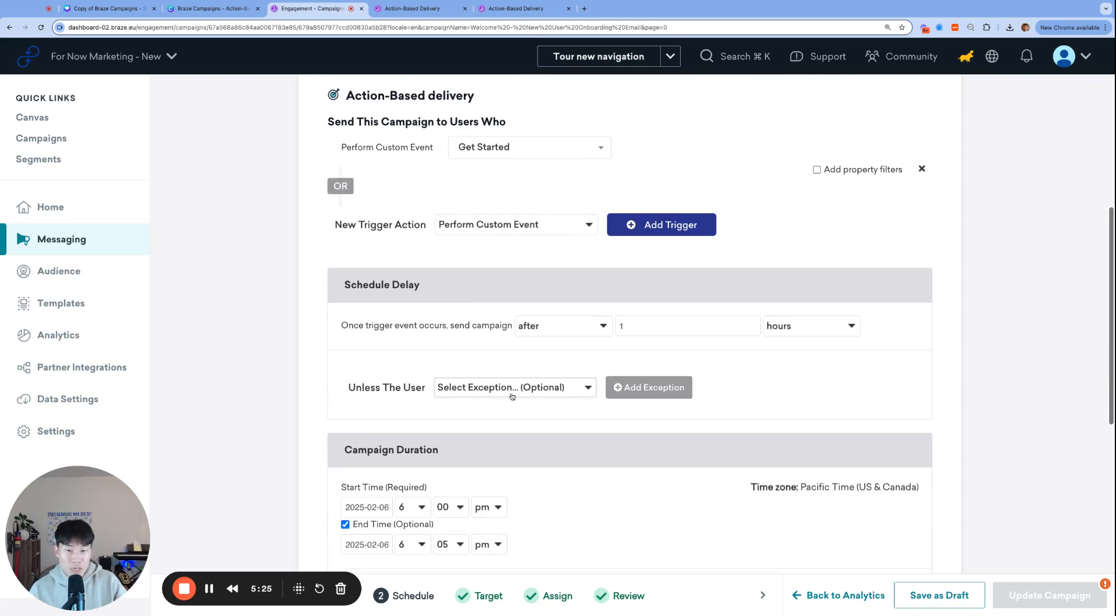
click(512, 397)
scroll(512, 397, up, 3)
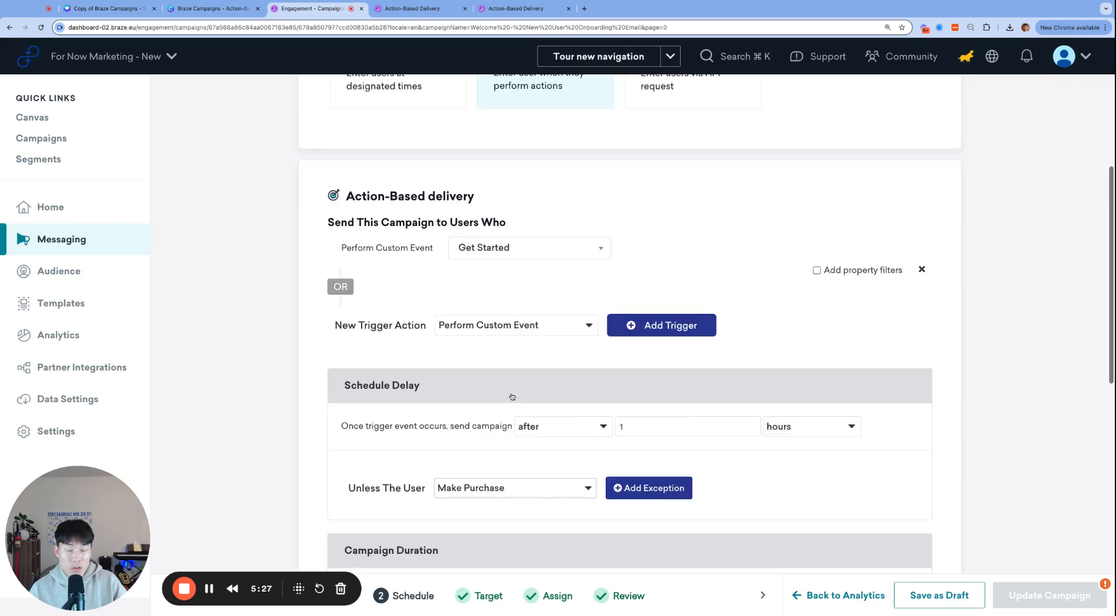
Step: Try Start Session and Perform Custom Event under Unless The User, and settle on Interact With Campaign as the exception
scroll(537, 380, down, 4)
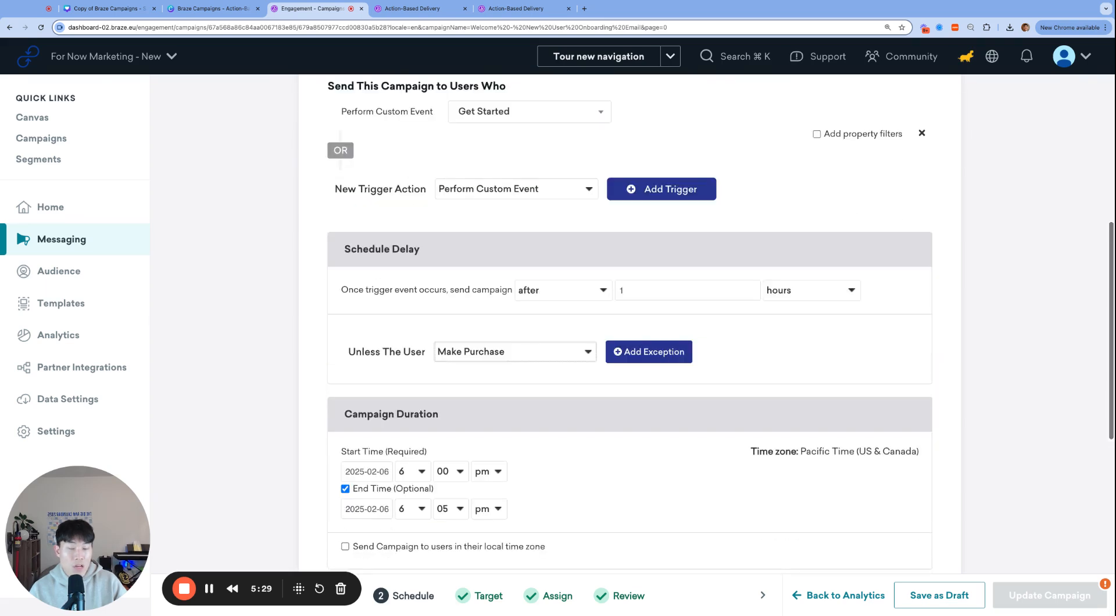
click(532, 367)
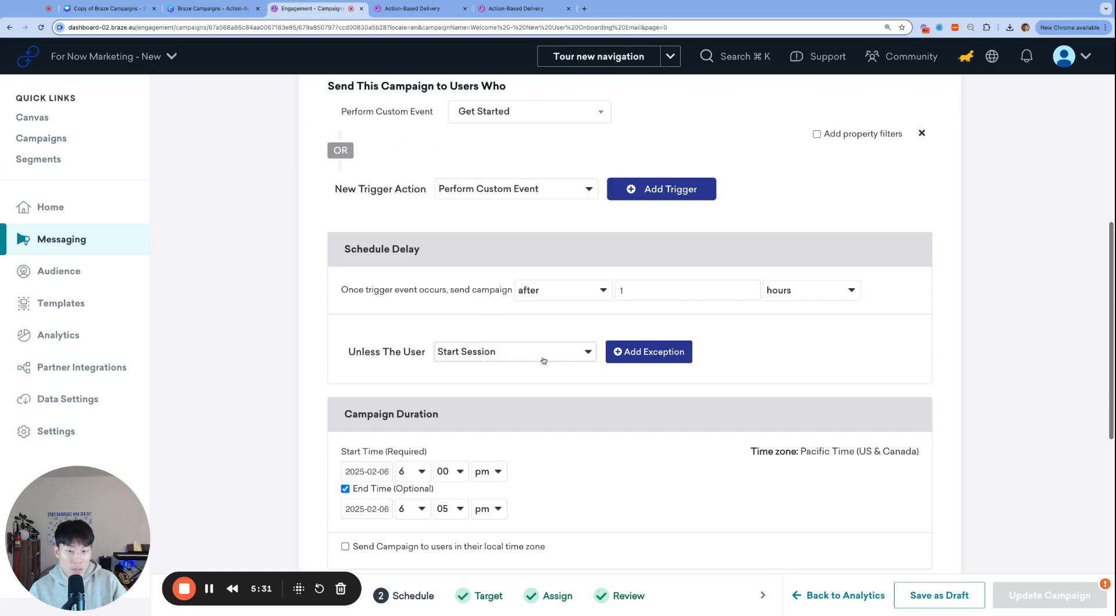
click(543, 359)
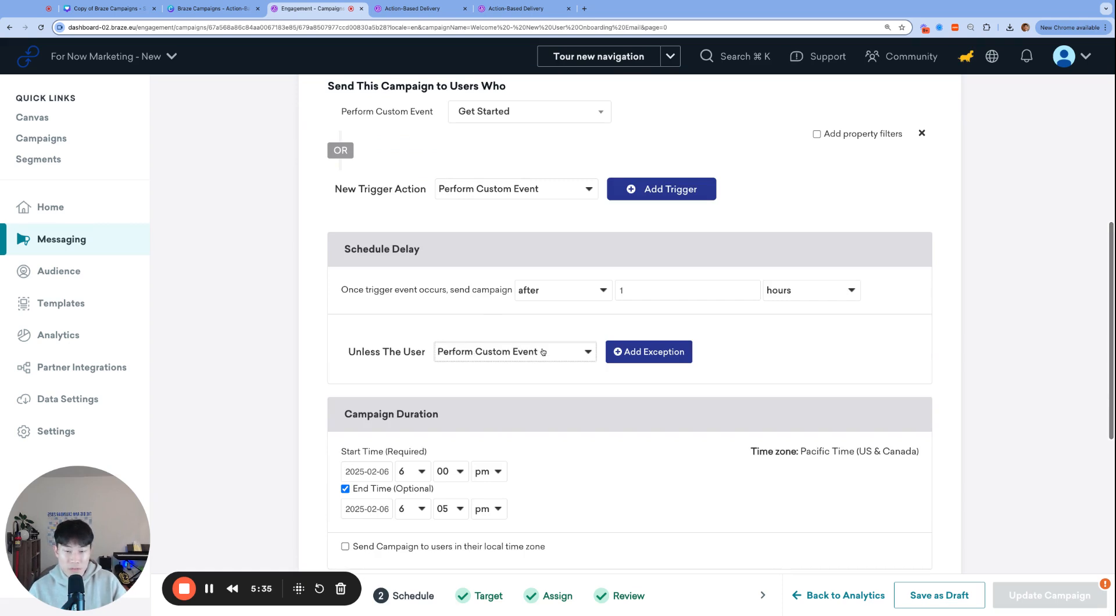
click(543, 352)
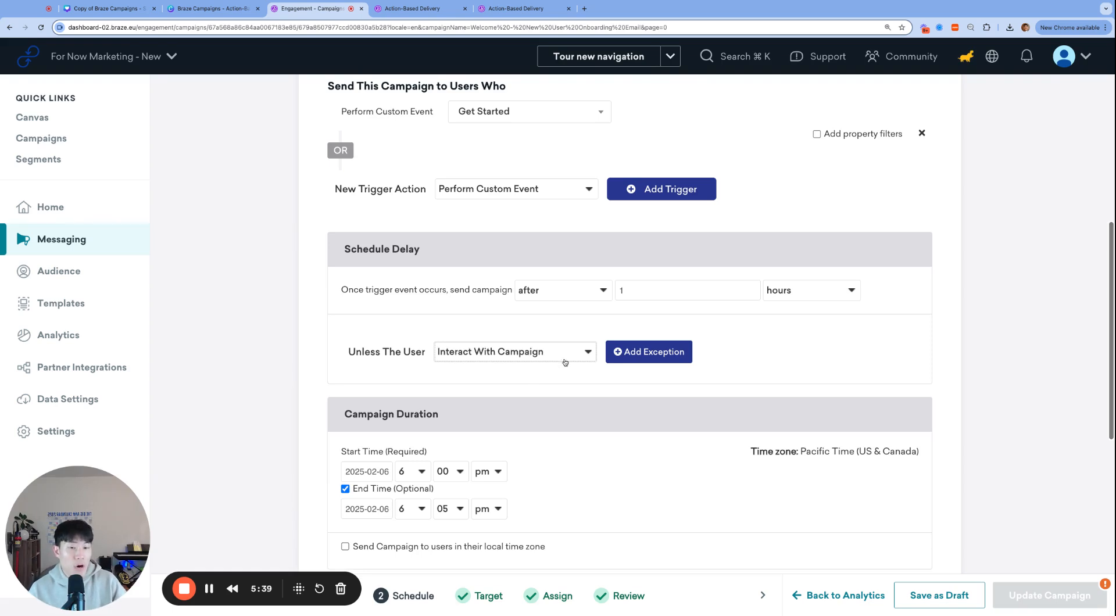
Step: Set the campaign duration's start date to 2025-02-05
scroll(566, 372, down, 2)
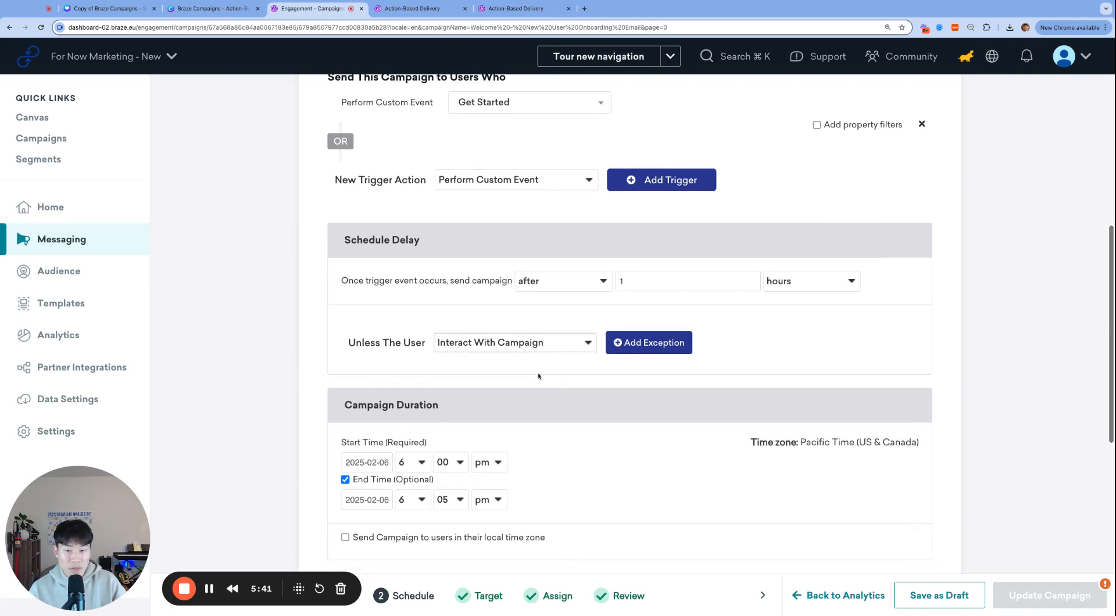
scroll(567, 378, down, 4)
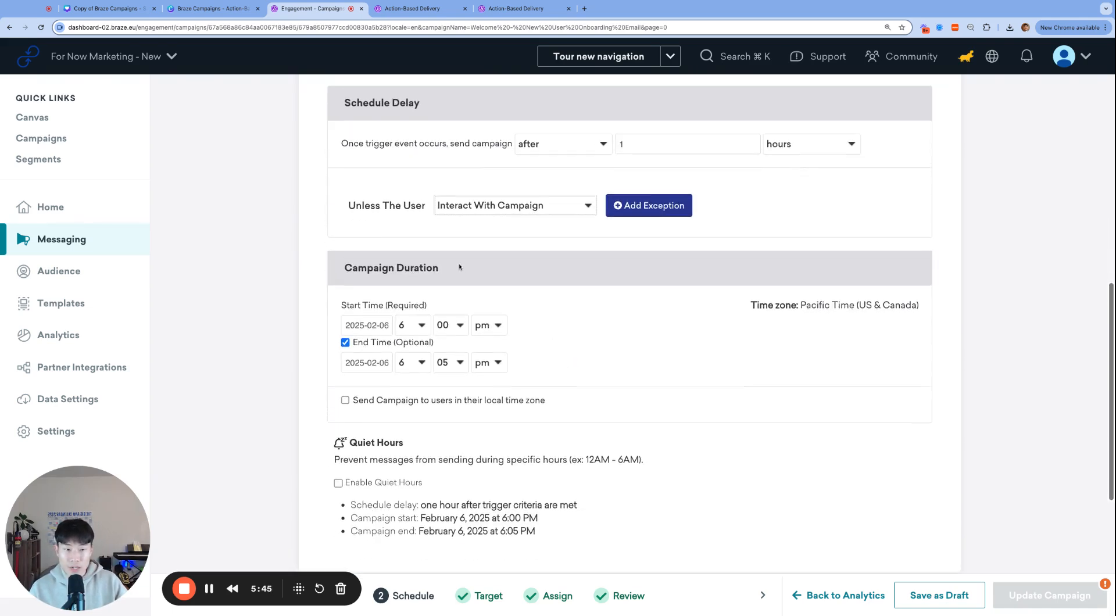
scroll(445, 267, up, 3)
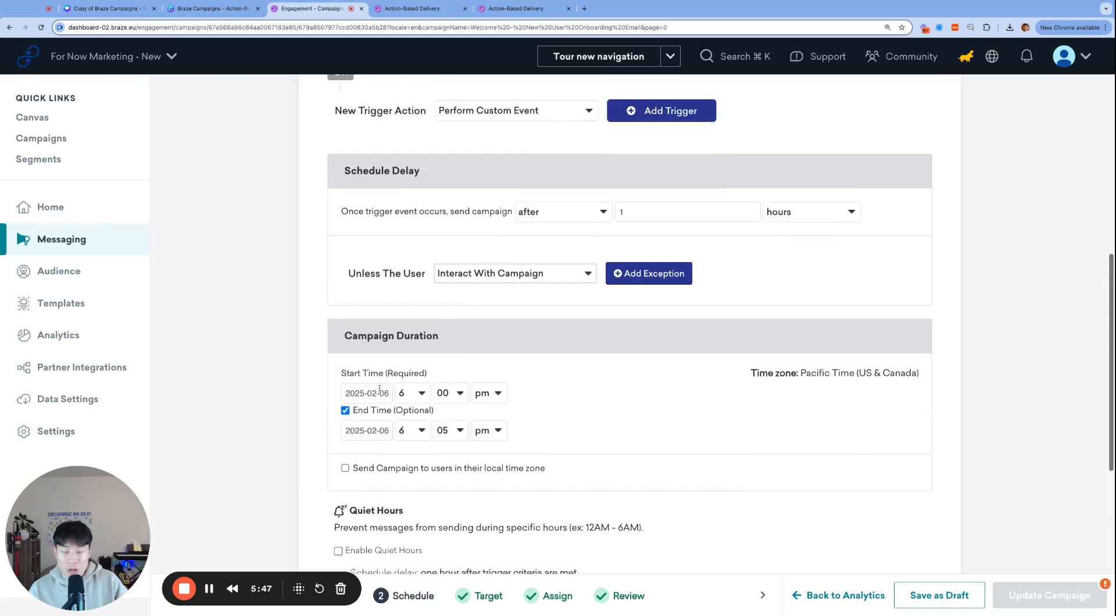
click(379, 388)
click(389, 379)
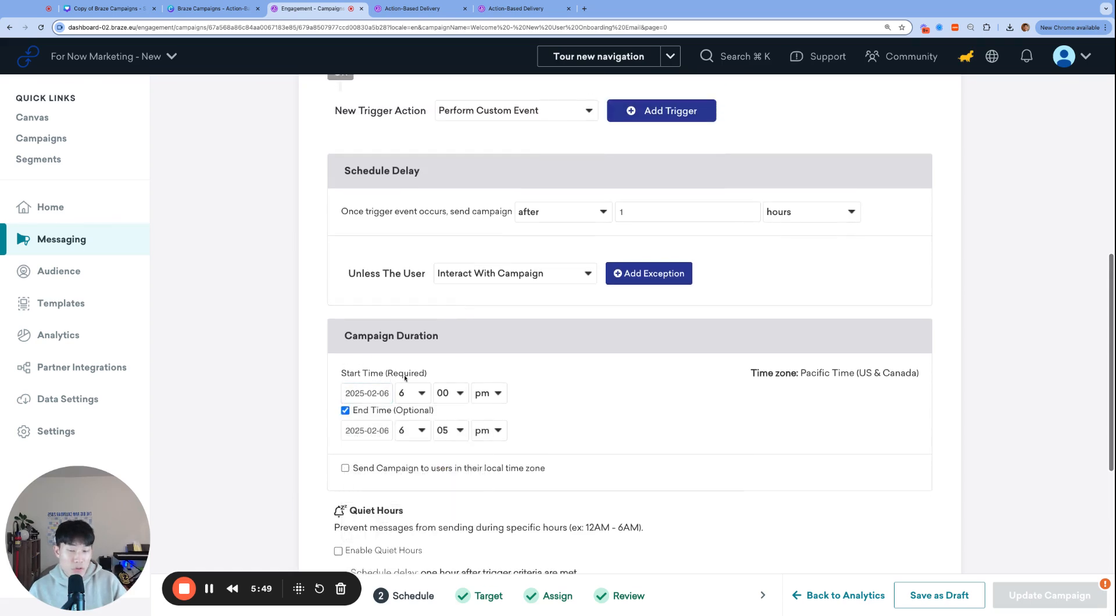
scroll(476, 384, up, 1)
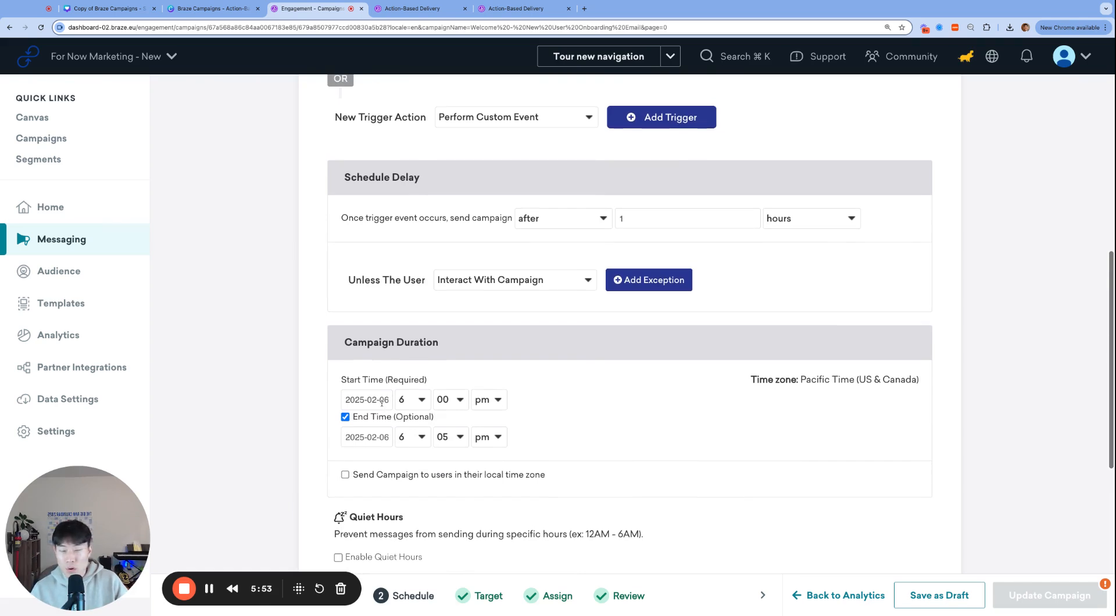
click(388, 400)
click(422, 482)
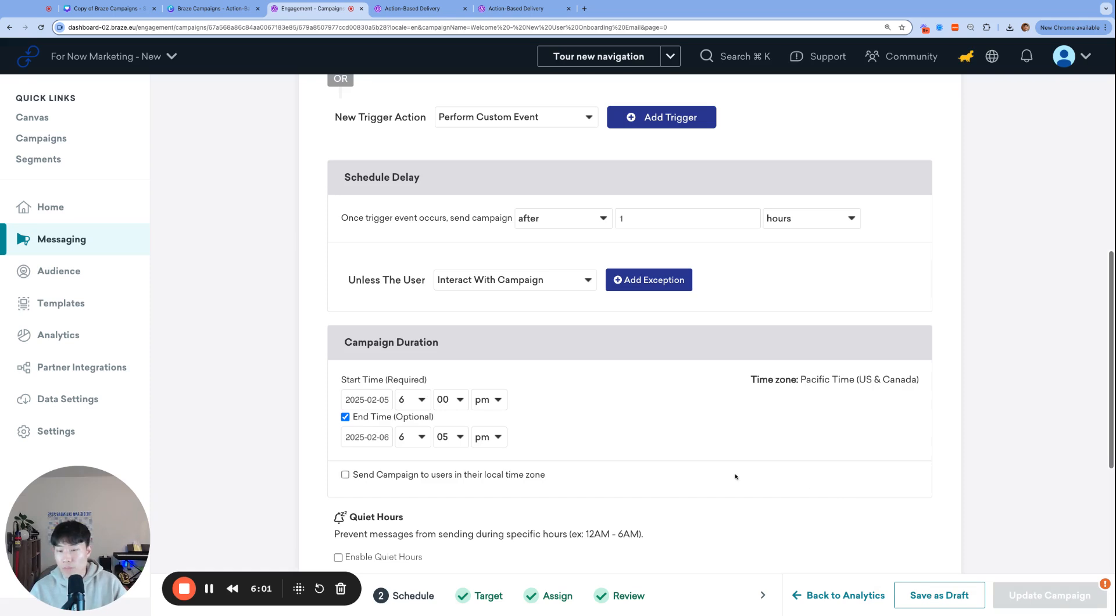
Step: Set the hour of the campaign's start time to 8 pm
scroll(349, 415, up, 1)
click(379, 412)
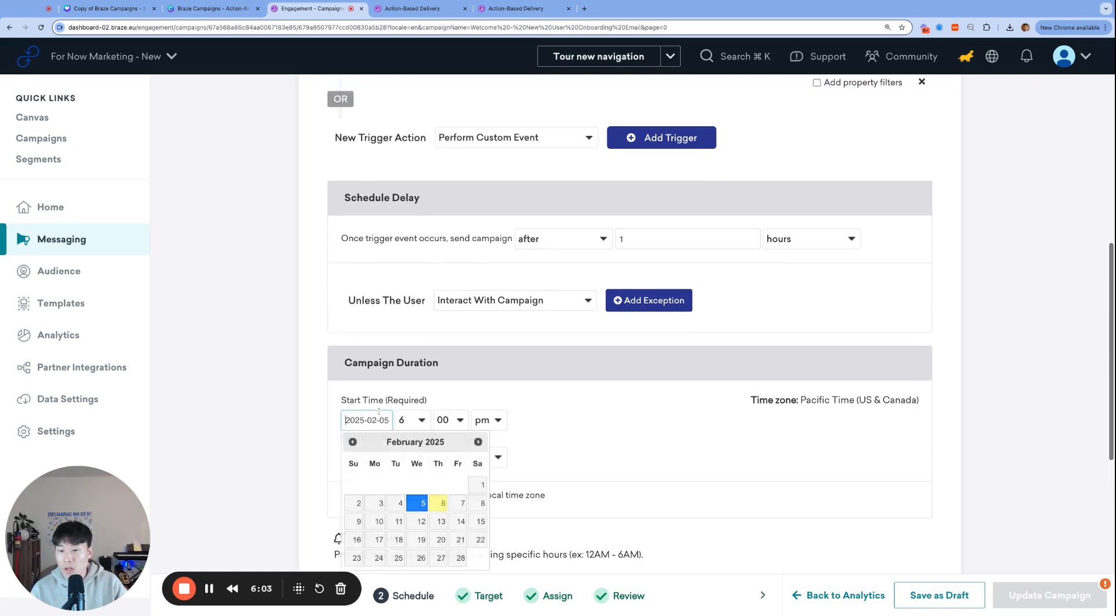
click(413, 428)
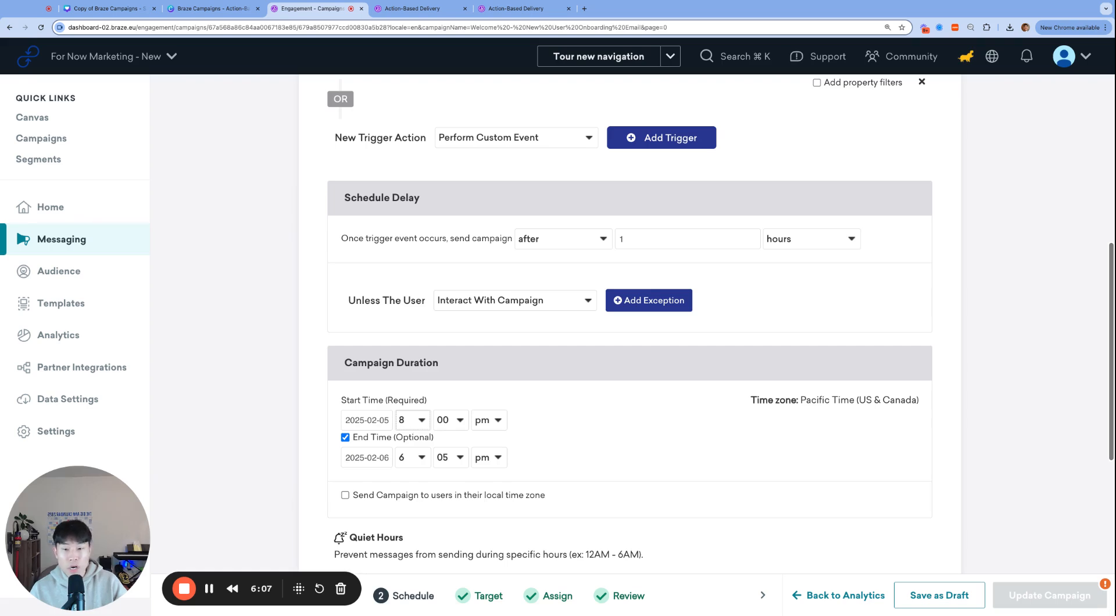
click(429, 440)
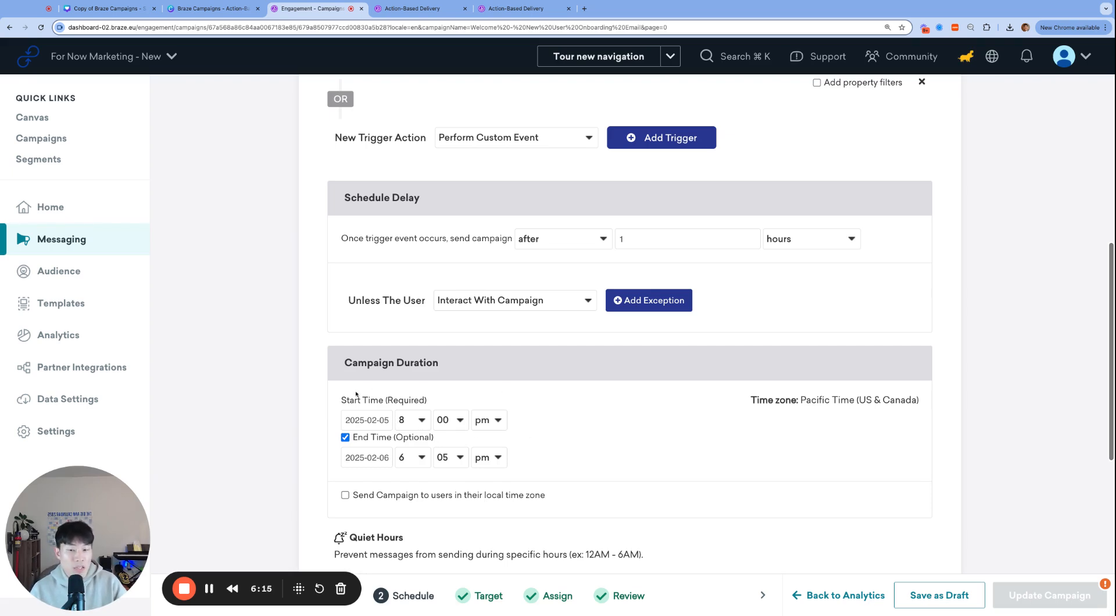
Step: Review the trigger, delay and duration settings, and change the campaign's start date to 2025-02-12
scroll(420, 393, up, 5)
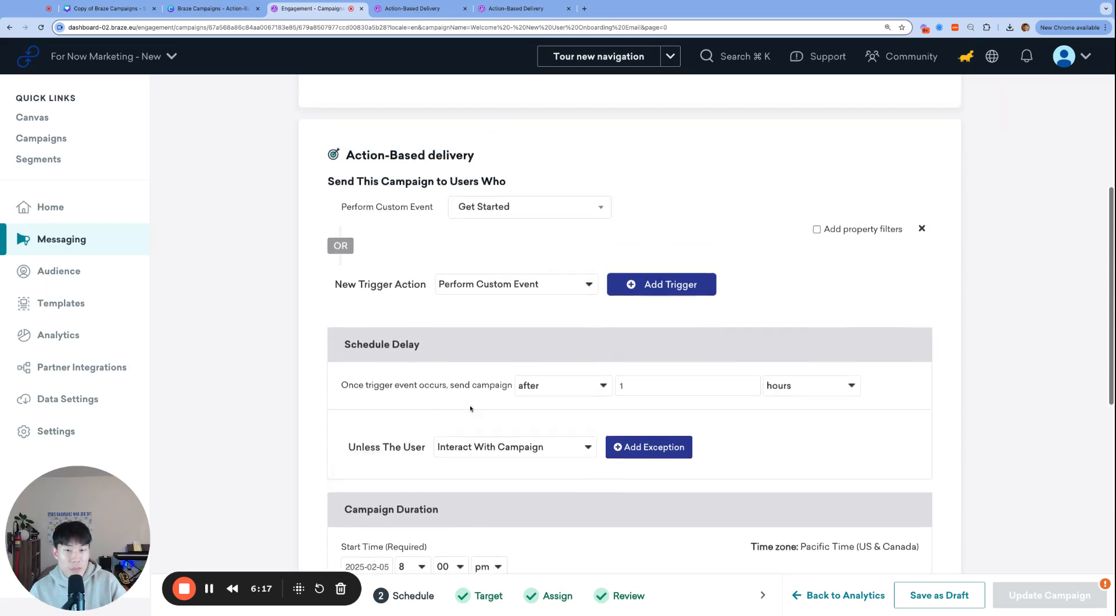
scroll(683, 217, down, 6)
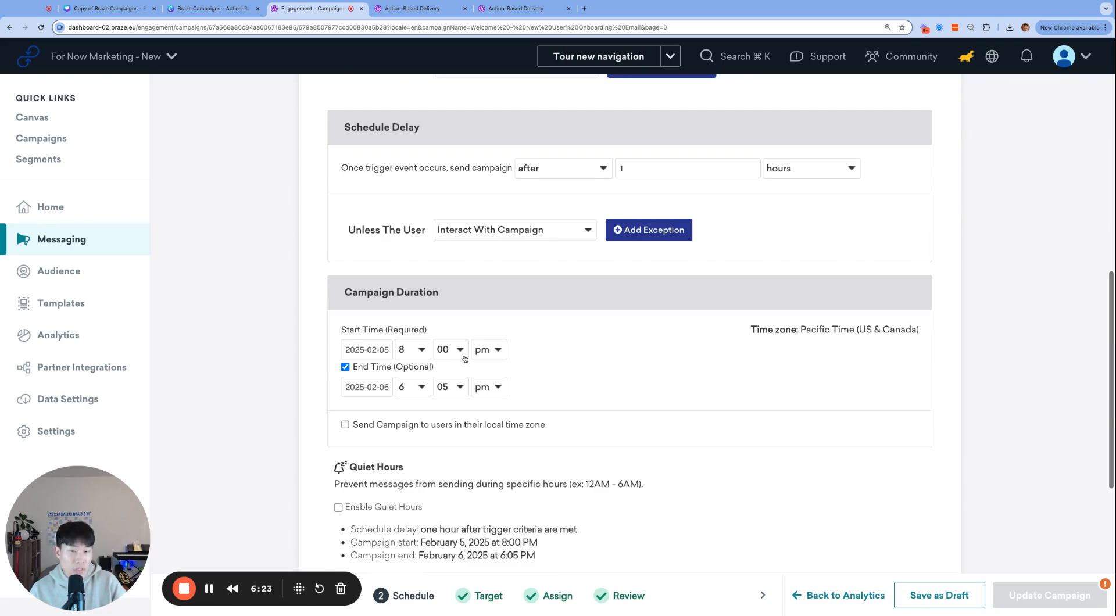
scroll(465, 359, up, 4)
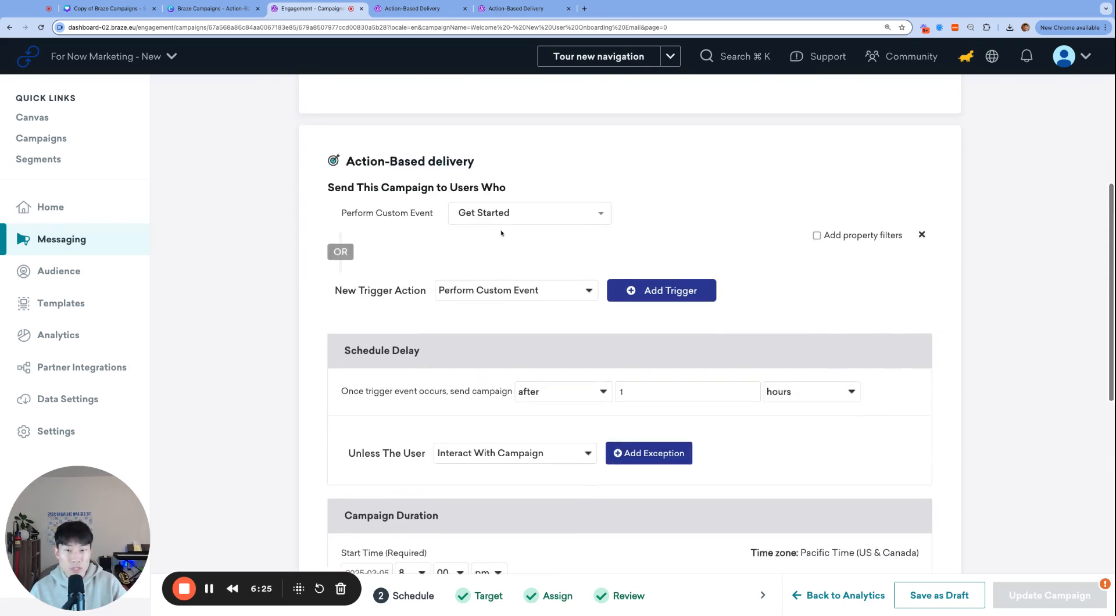
scroll(491, 243, down, 3)
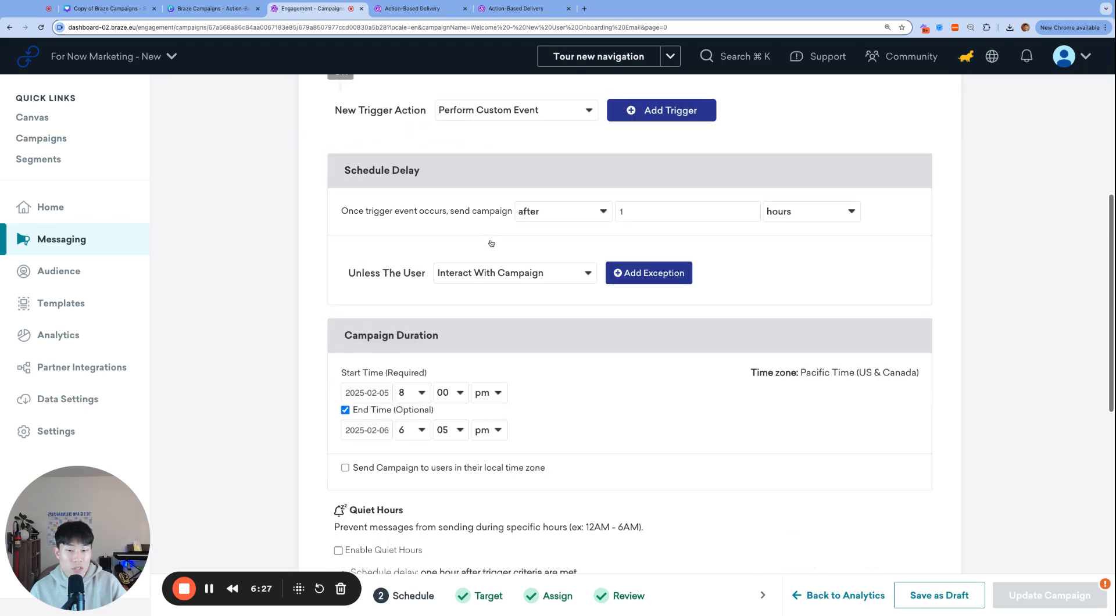
scroll(491, 243, down, 1)
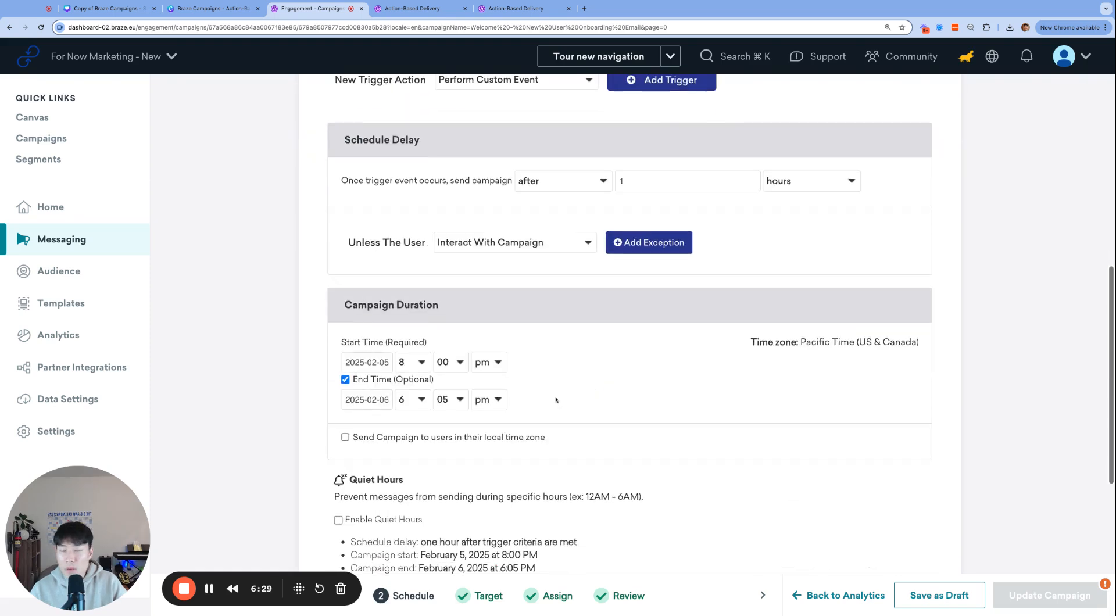
scroll(523, 290, up, 2)
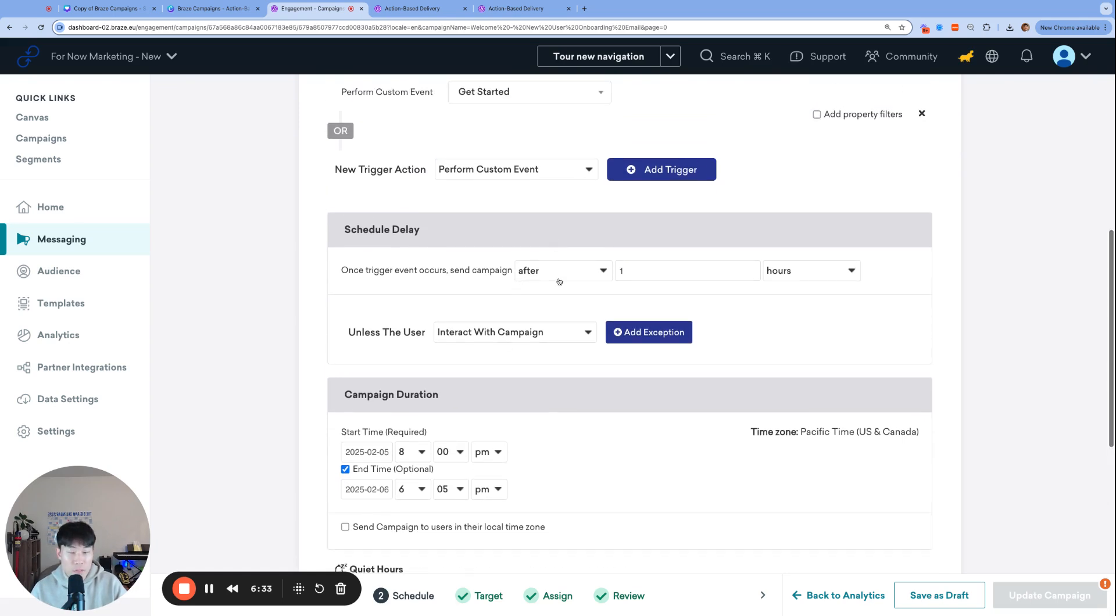
click(385, 451)
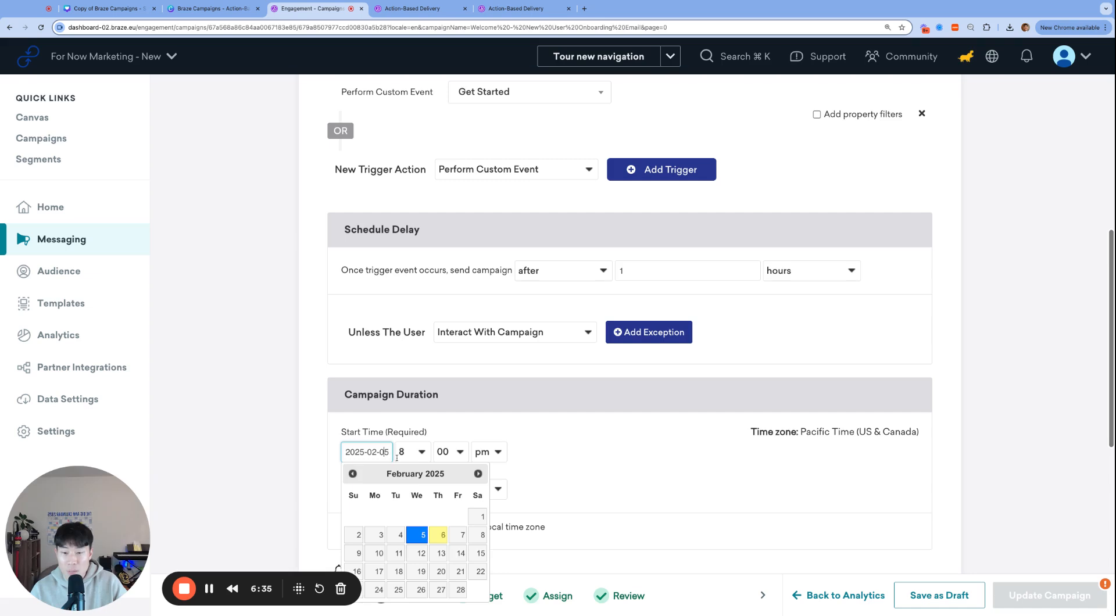
click(420, 552)
scroll(631, 462, down, 1)
scroll(632, 462, down, 2)
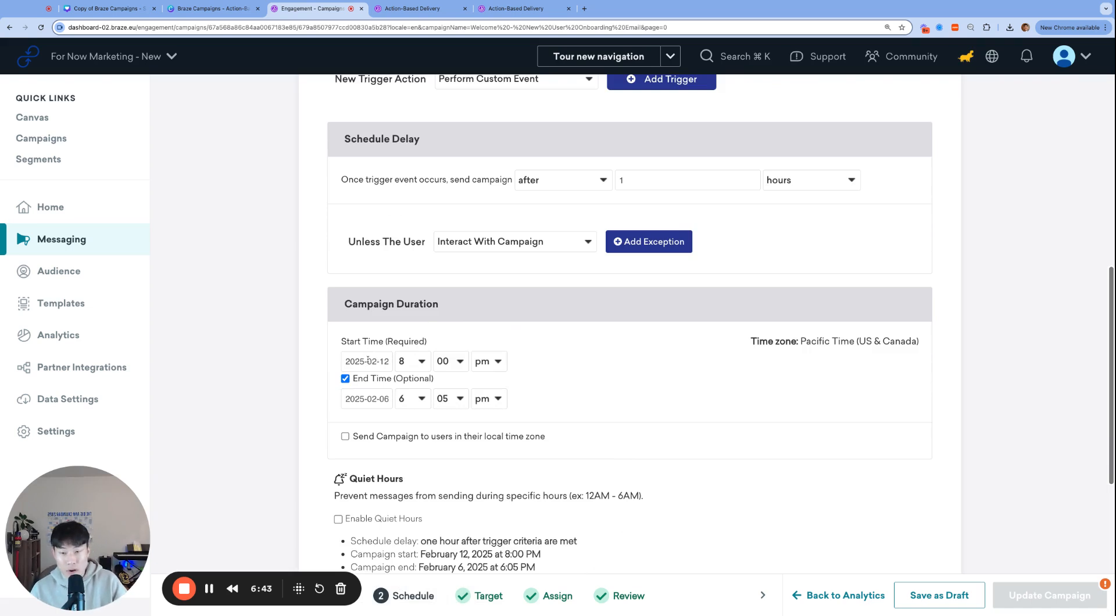
Step: Turn the optional End Time of the campaign duration off and on again
scroll(387, 361, down, 1)
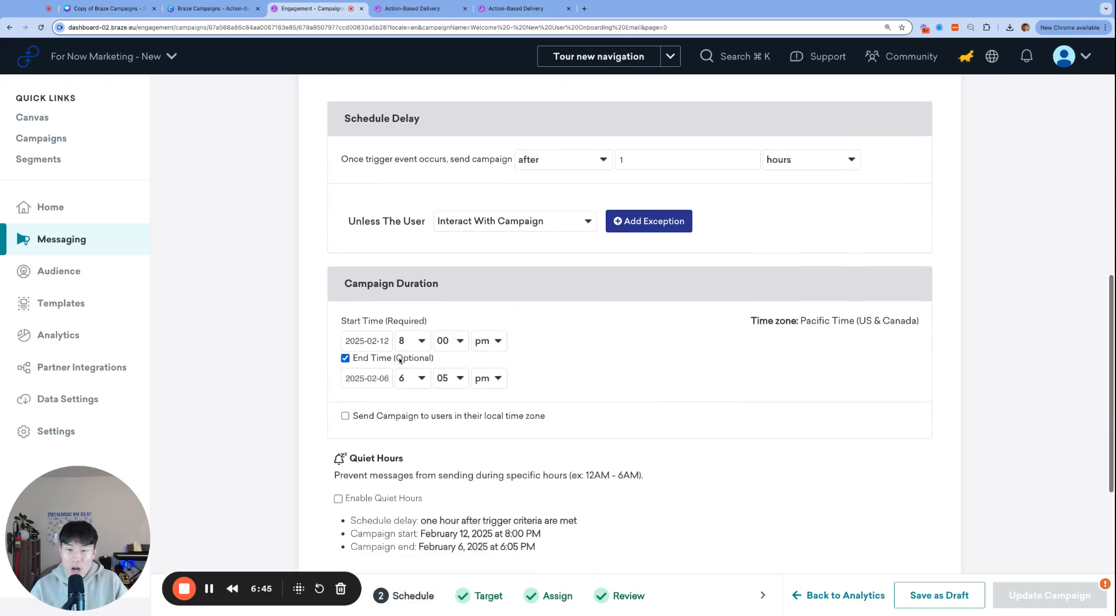
click(399, 359)
click(381, 362)
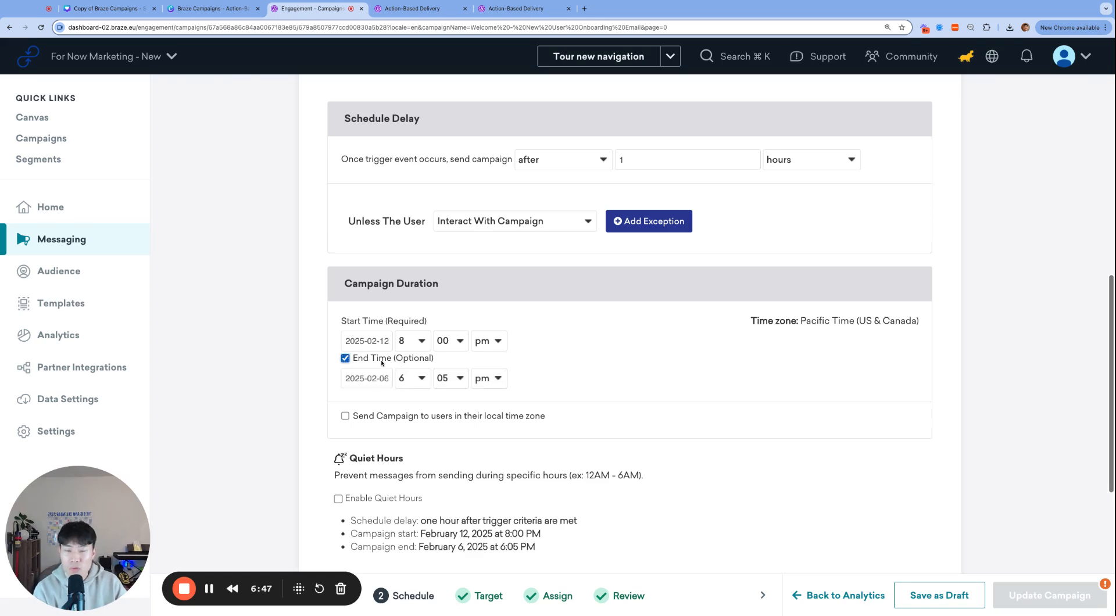
click(380, 359)
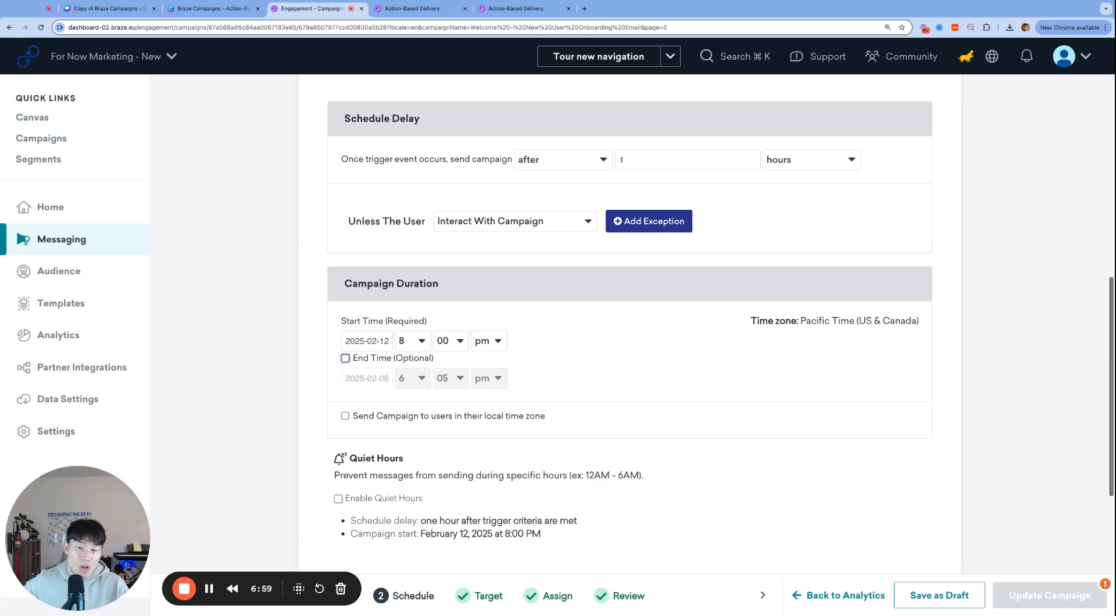
click(388, 358)
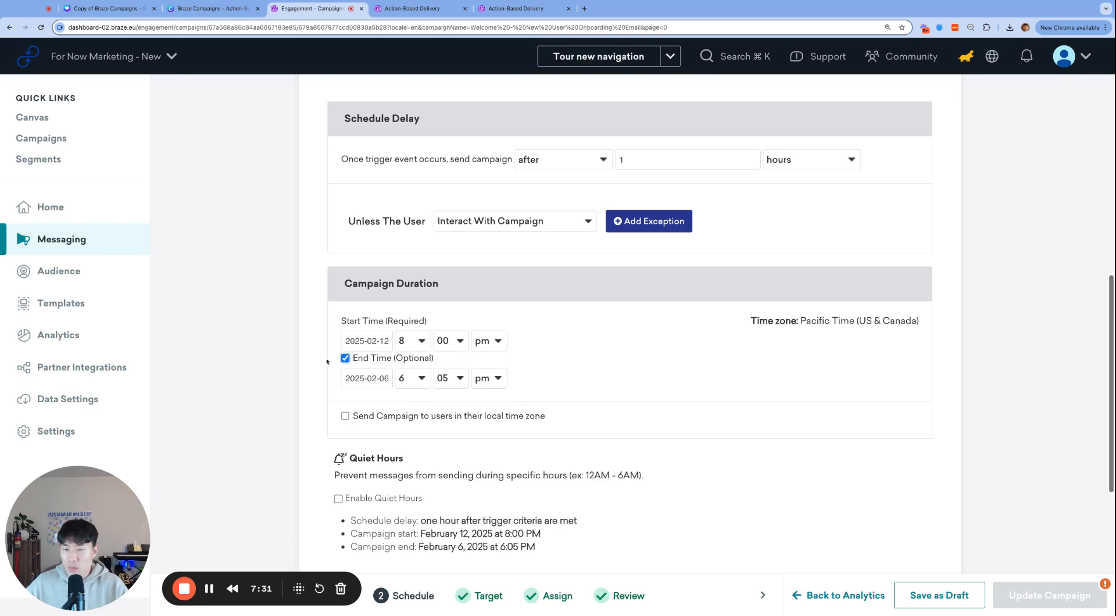
Step: Return to composing the message, try the suffixes 2 and UPDATED on the campaign name, and remove them
scroll(441, 369, up, 8)
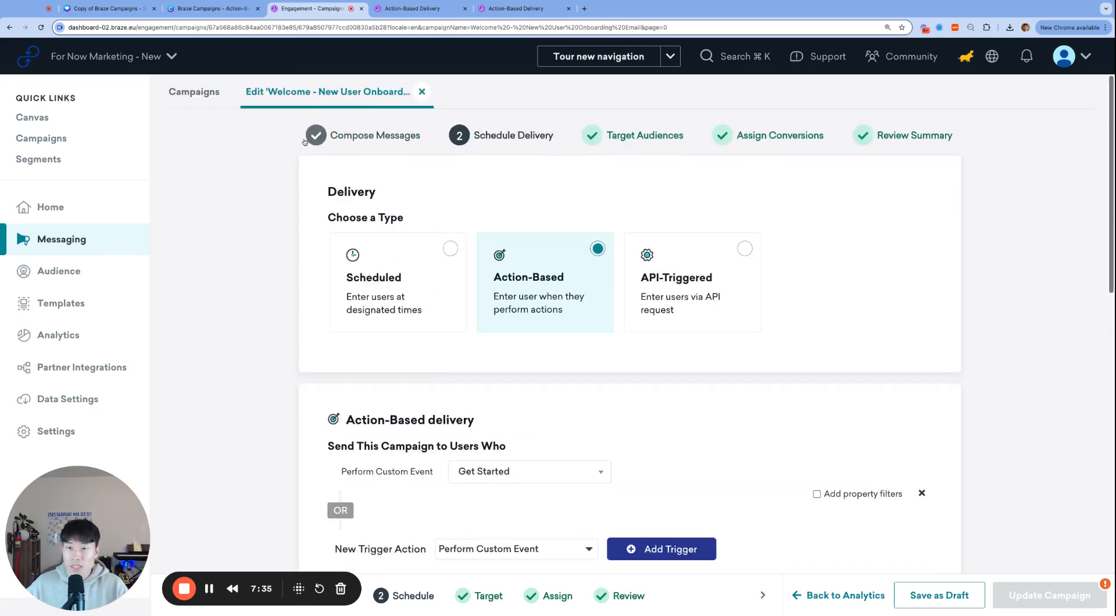
click(374, 135)
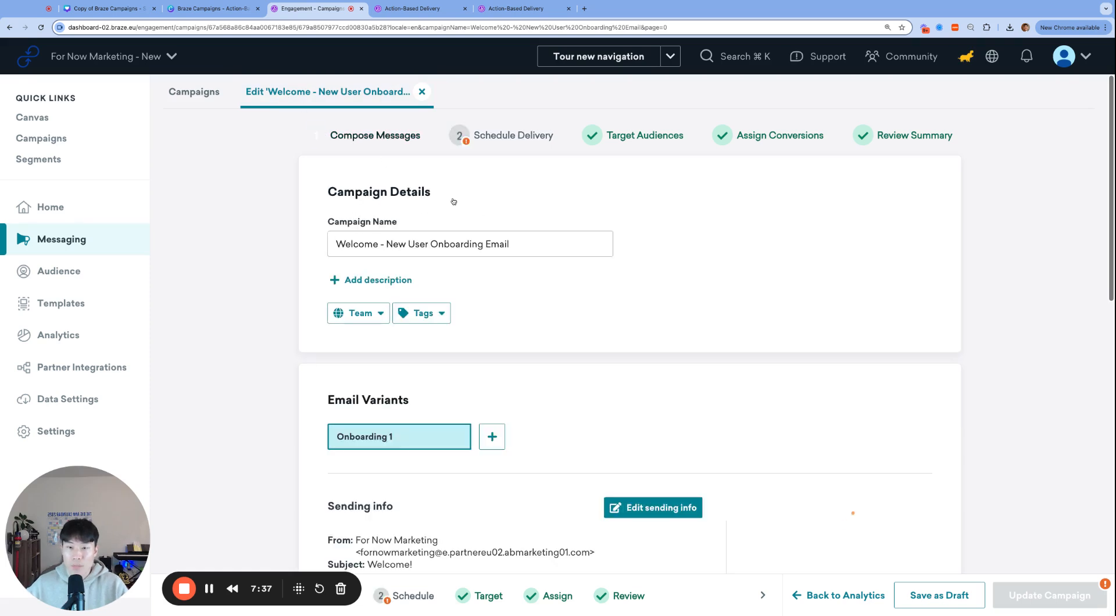
click(526, 242)
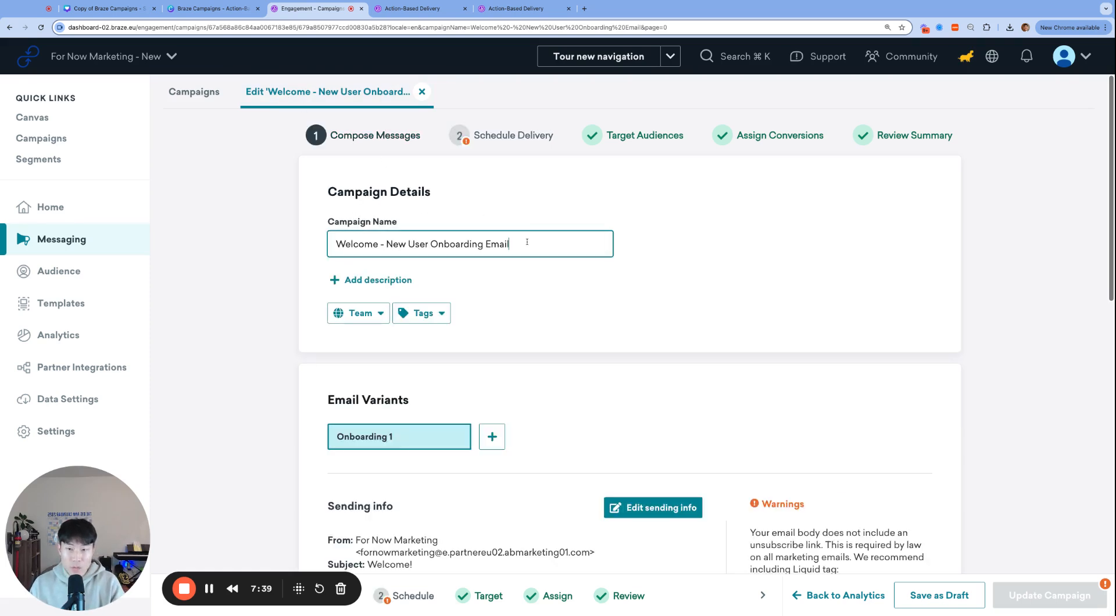
text(2)
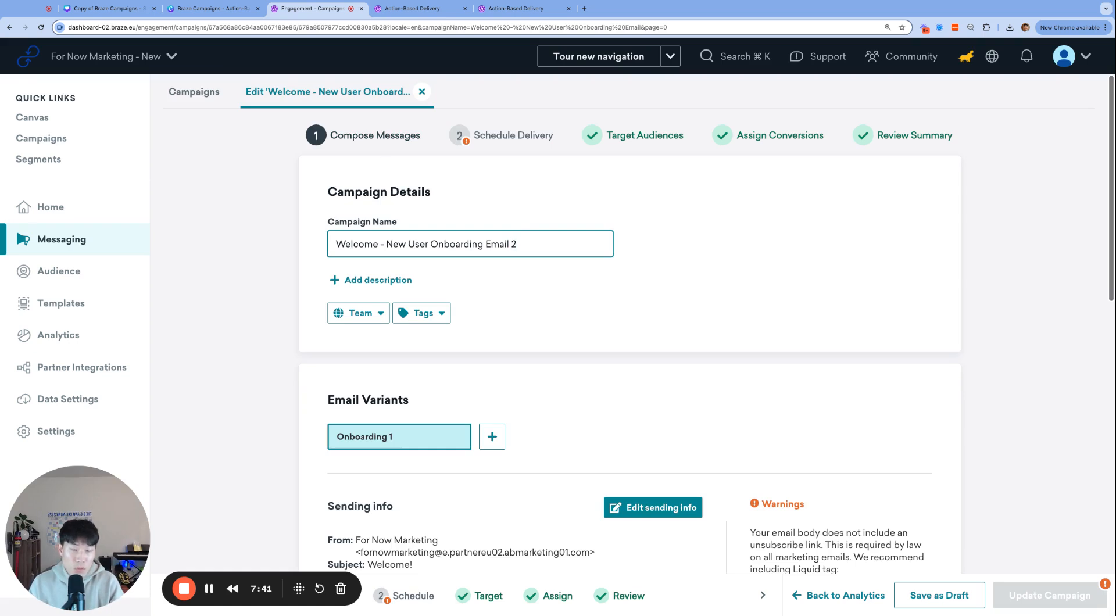
key(BackSpace)
text(UPDATED)
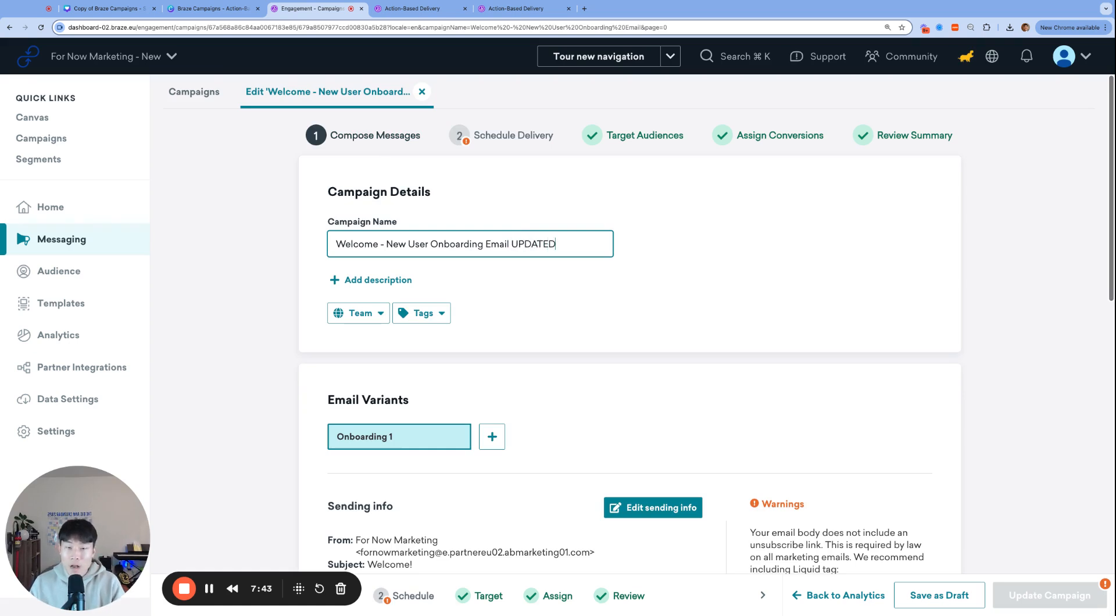
key(alt+BackSpace)
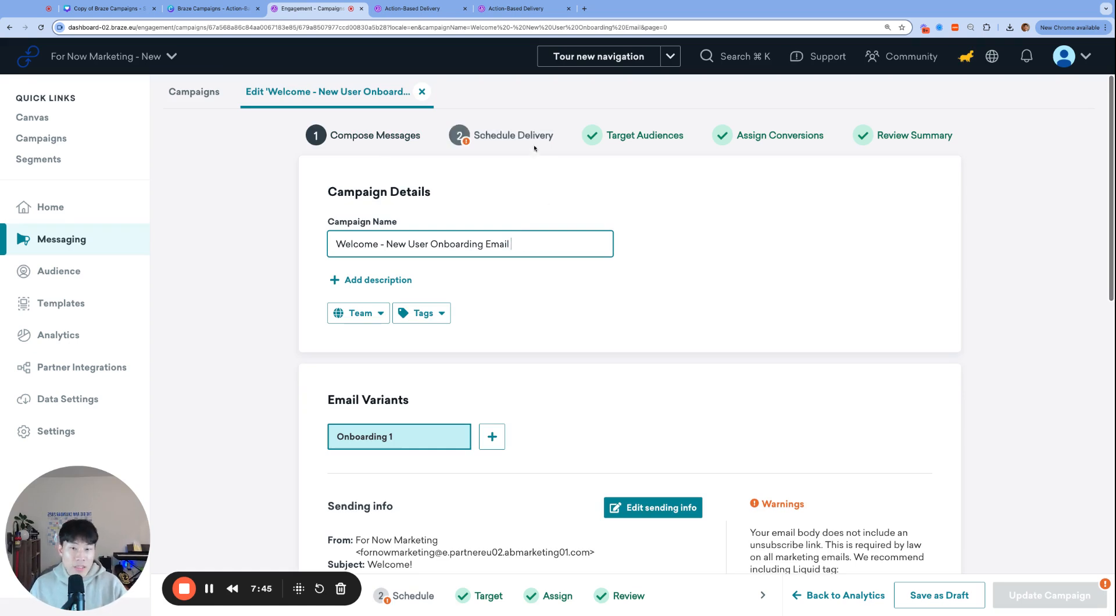
Step: Return to the delivery schedule and set the campaign's end time to 10:00 am
click(460, 136)
scroll(670, 334, down, 1)
scroll(670, 335, down, 7)
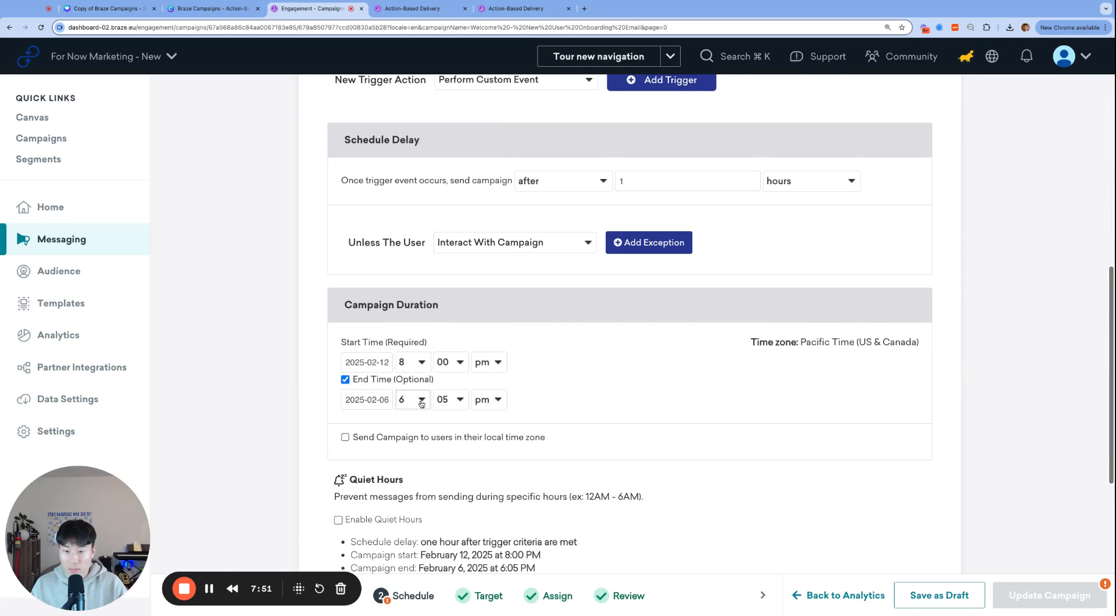
click(421, 404)
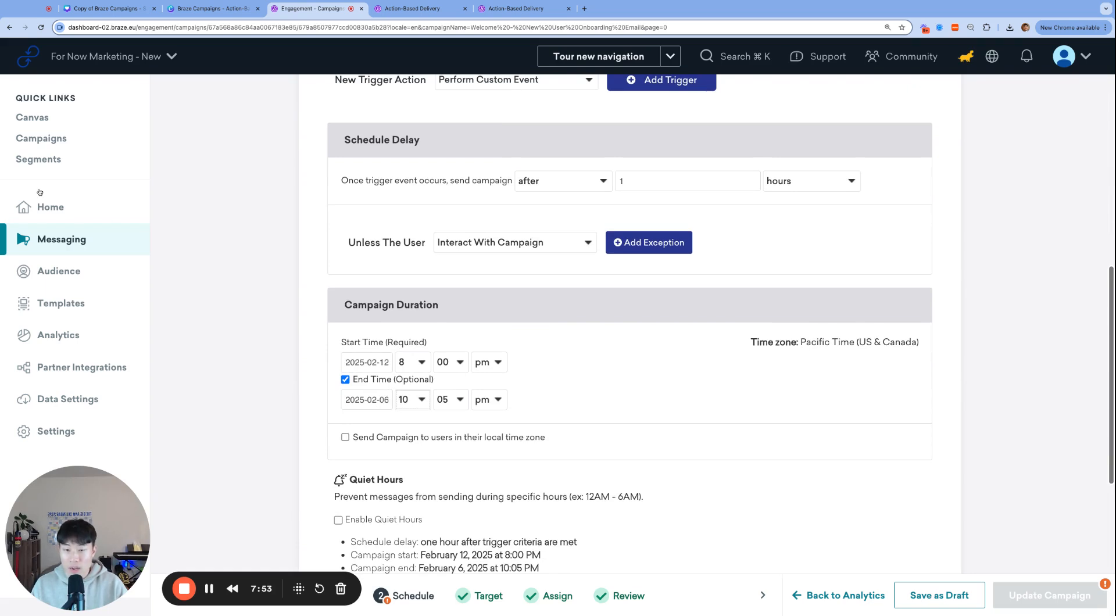
click(490, 403)
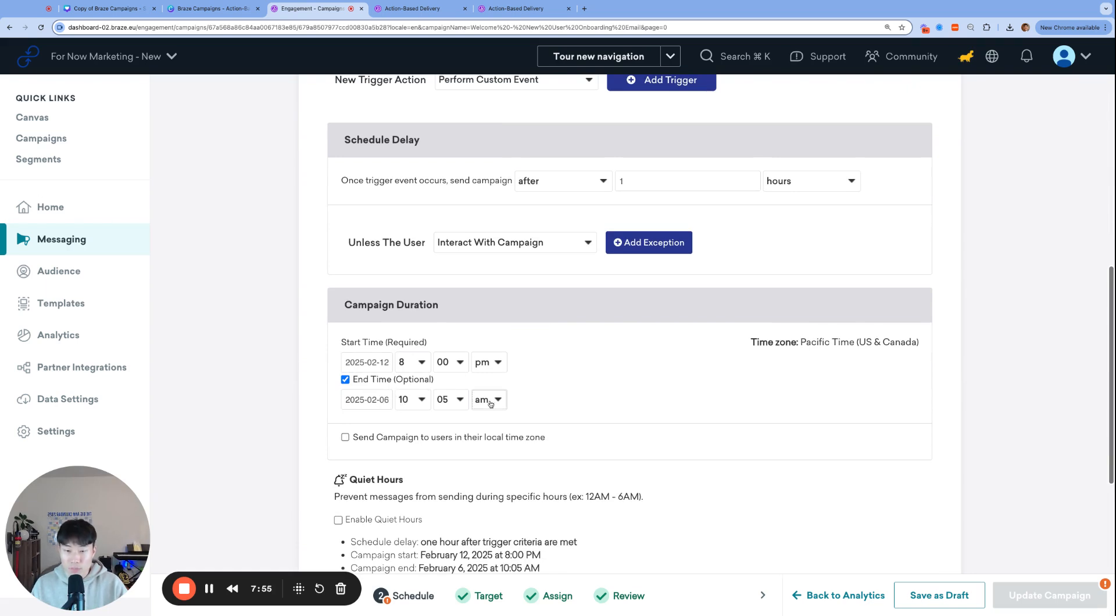
click(459, 400)
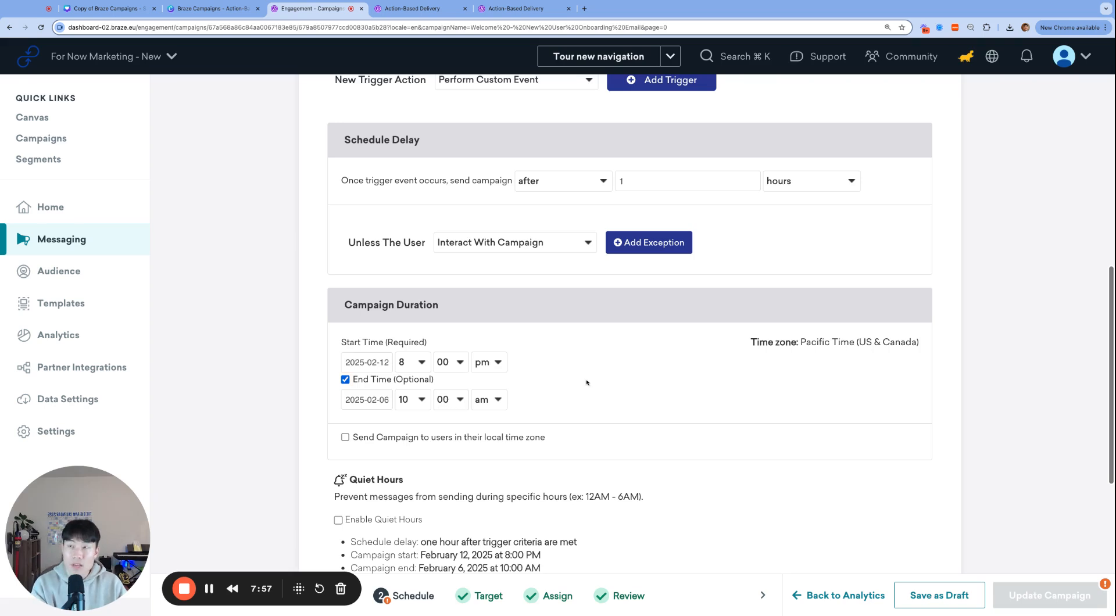
Step: Set the campaign duration's start time to 2025-02-06 at 10:00 am
scroll(505, 372, up, 1)
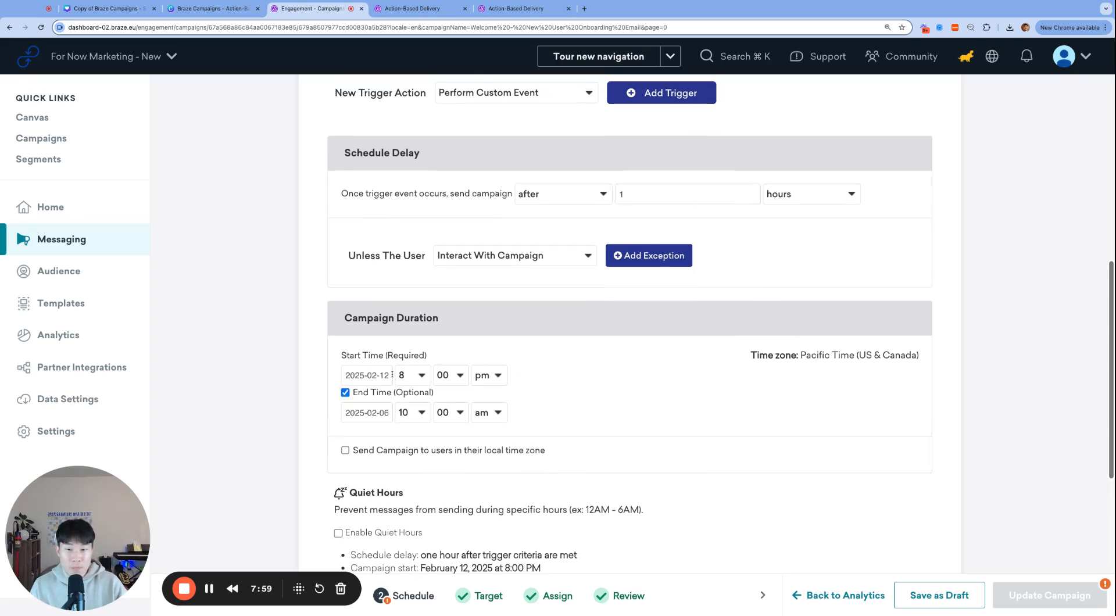
click(366, 375)
click(440, 458)
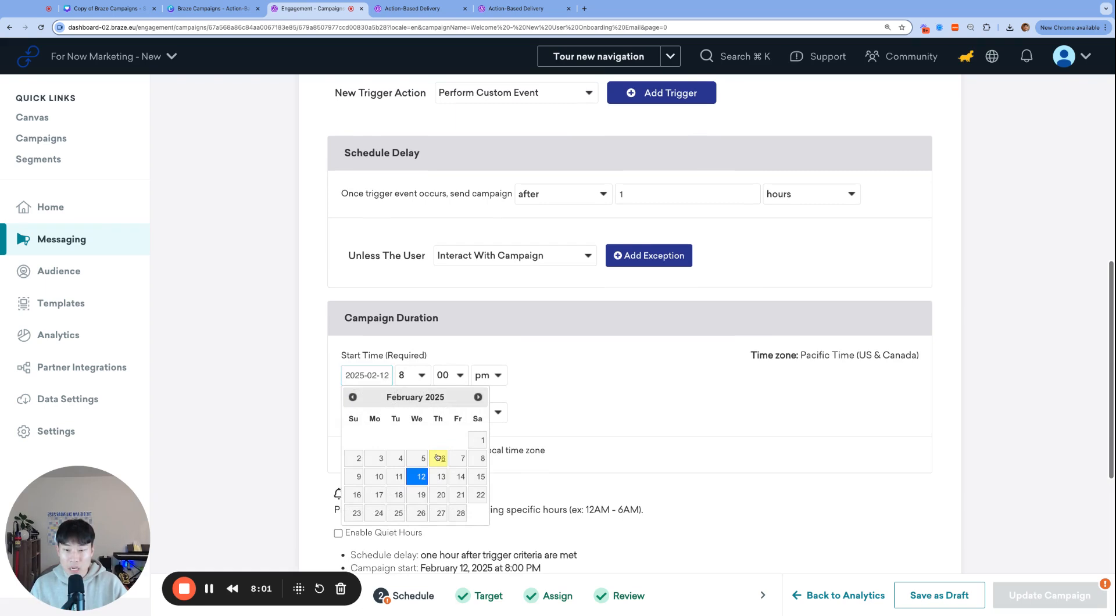
click(420, 381)
click(409, 404)
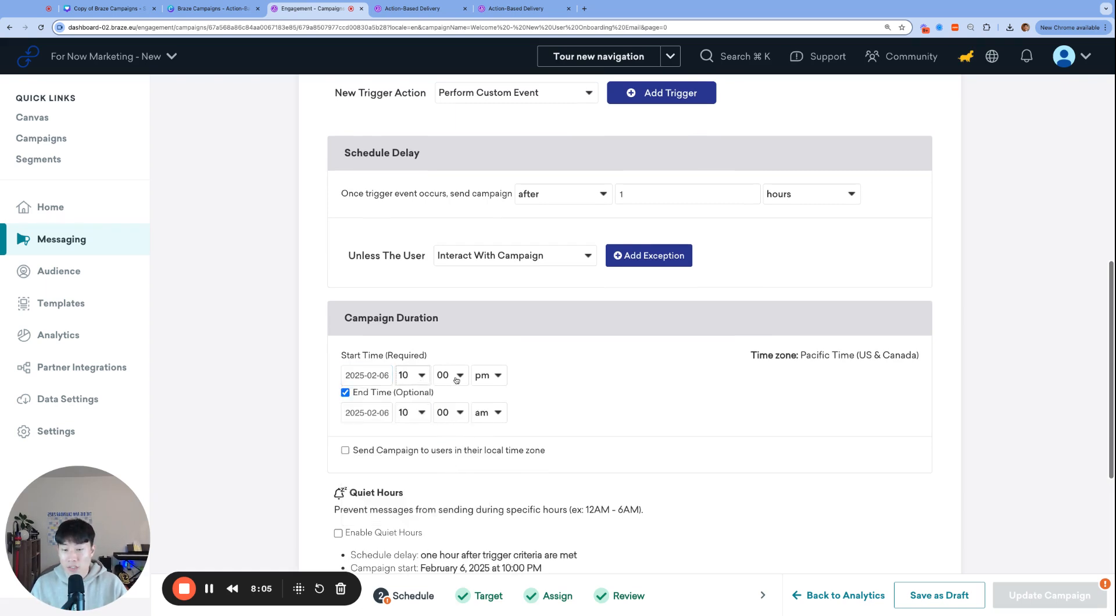
click(507, 370)
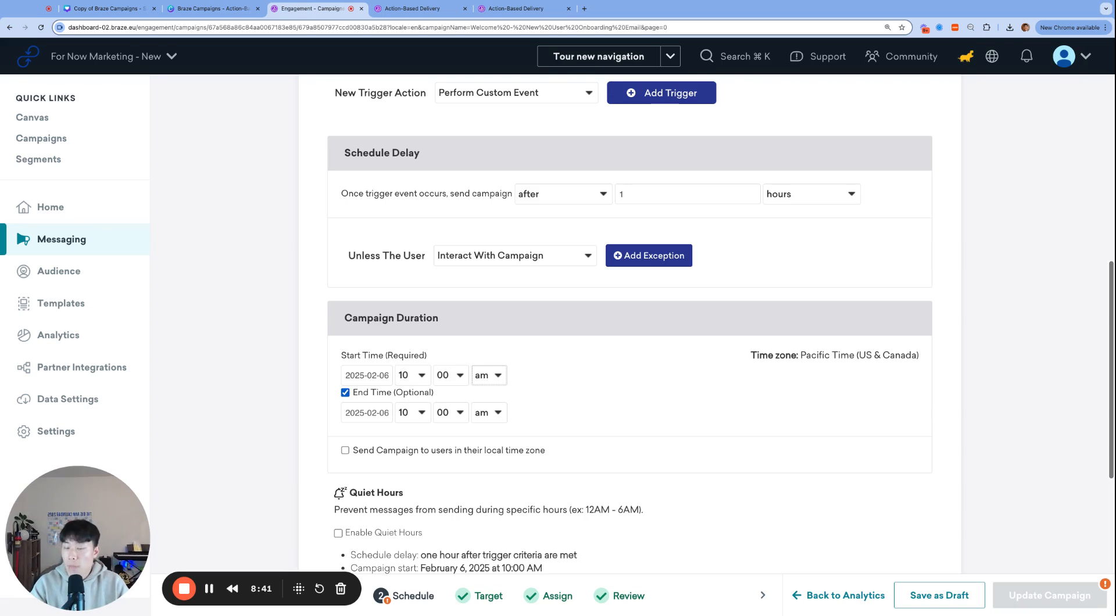
triple_click(596, 394)
click(598, 394)
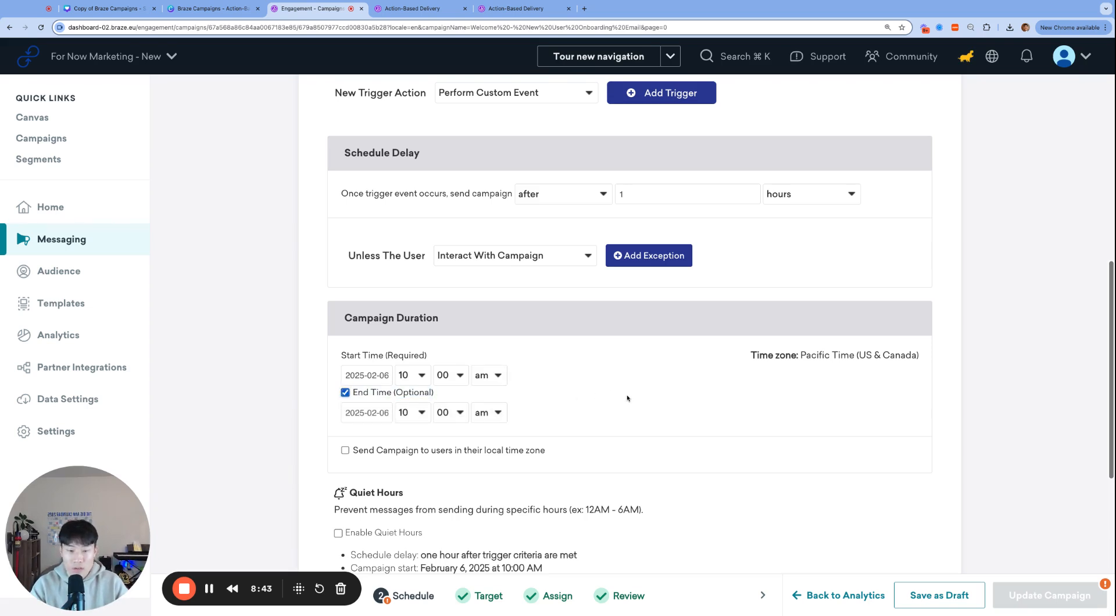
Step: Turn on sending the campaign in users' local time zone, and turn it off again
scroll(627, 398, down, 1)
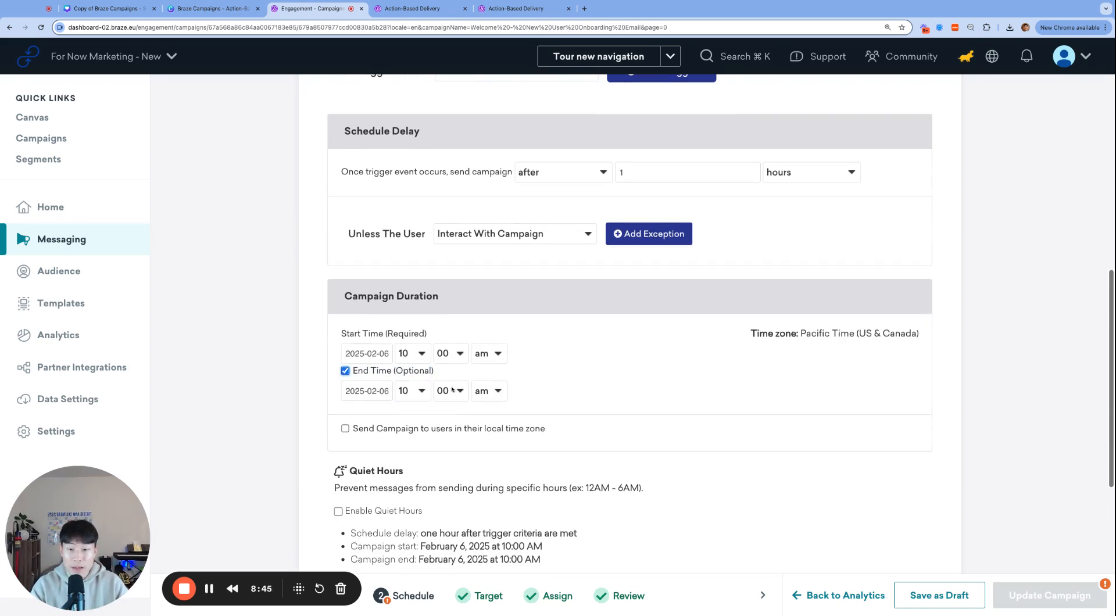
scroll(554, 384, down, 3)
scroll(554, 384, down, 1)
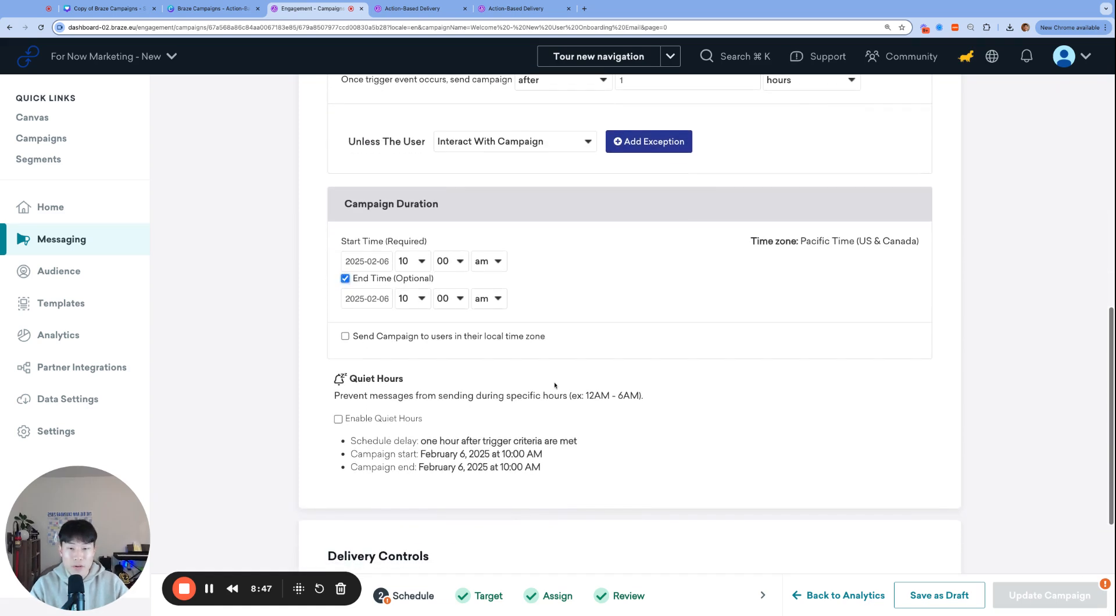
scroll(554, 385, up, 1)
click(461, 356)
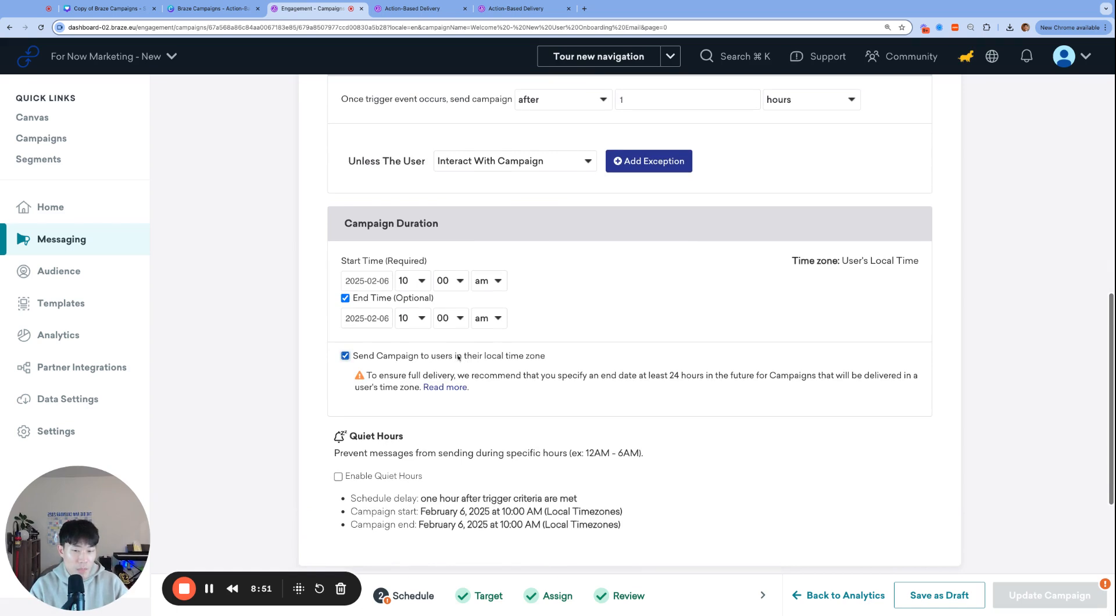
scroll(459, 388, up, 3)
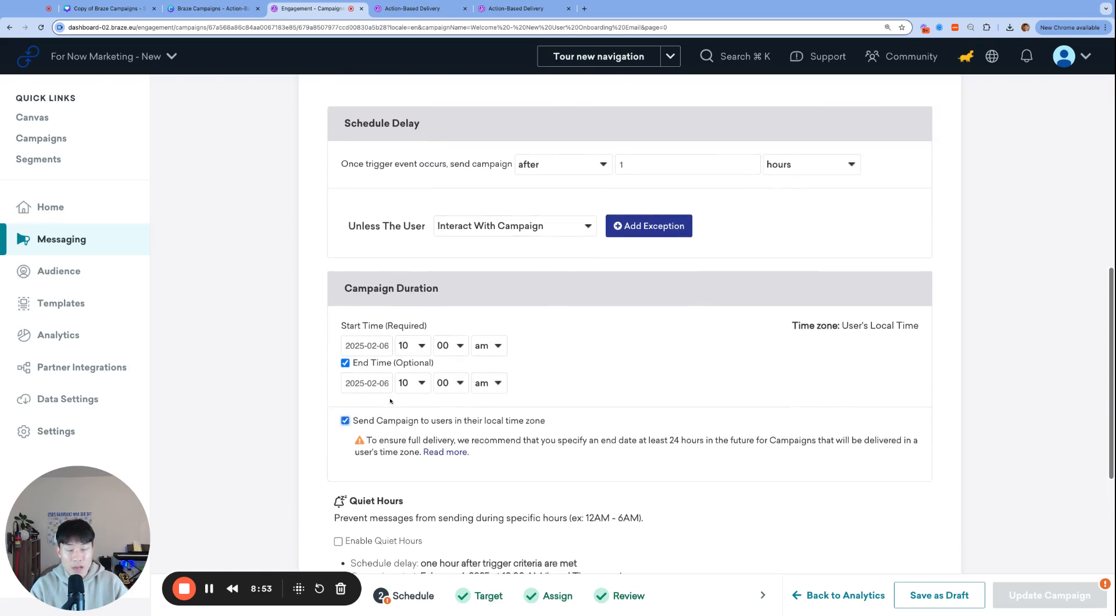
click(487, 423)
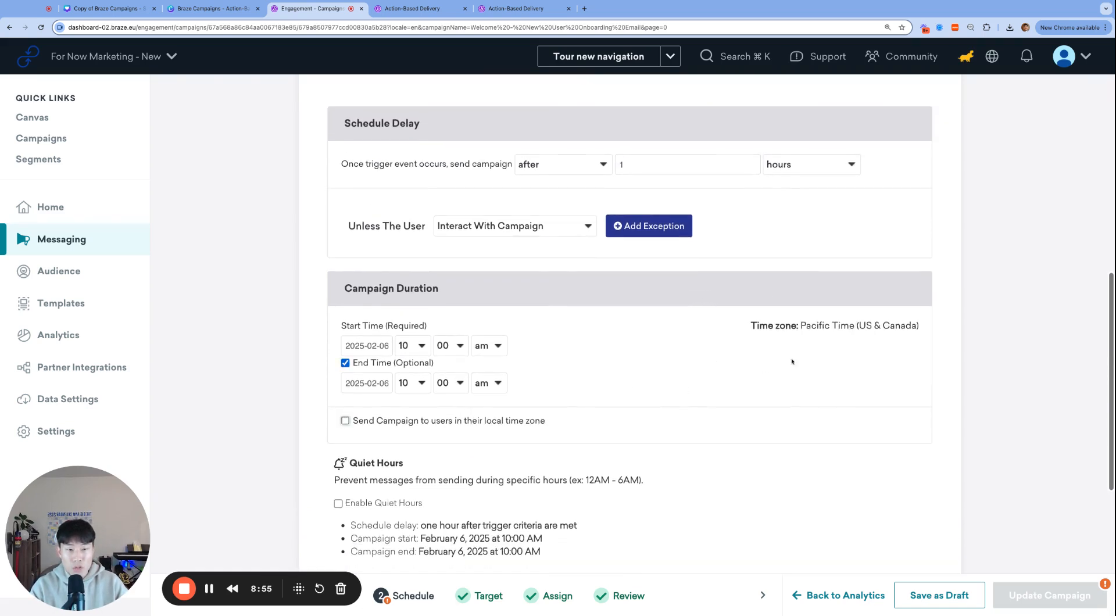
Step: Examine the time zone used for the campaign duration, and the quiet hours and delivery controls sections
scroll(604, 357, up, 1)
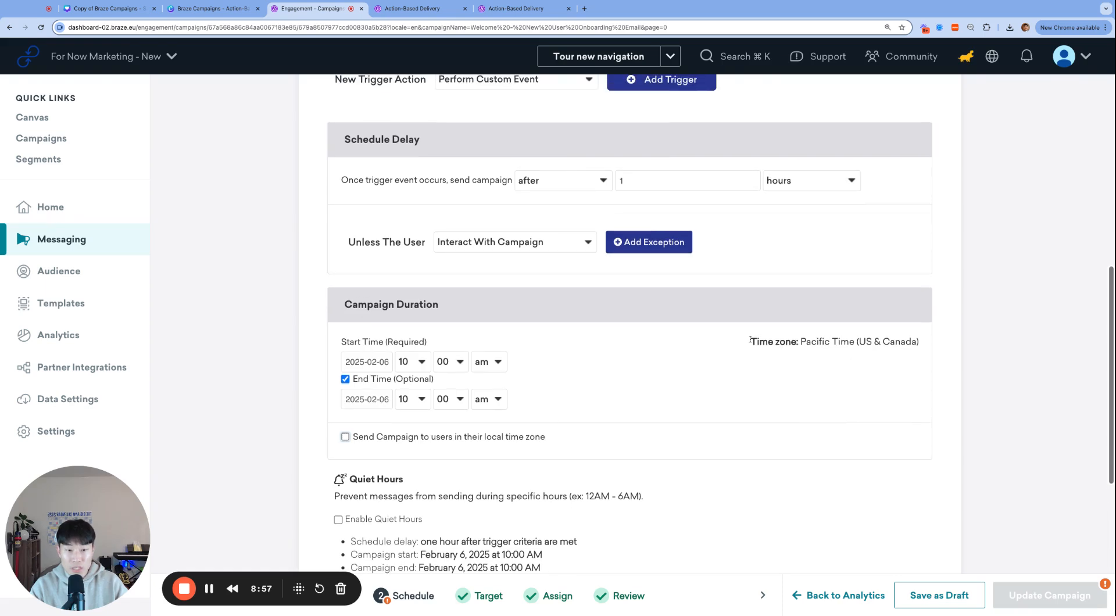
drag(750, 341, 889, 342)
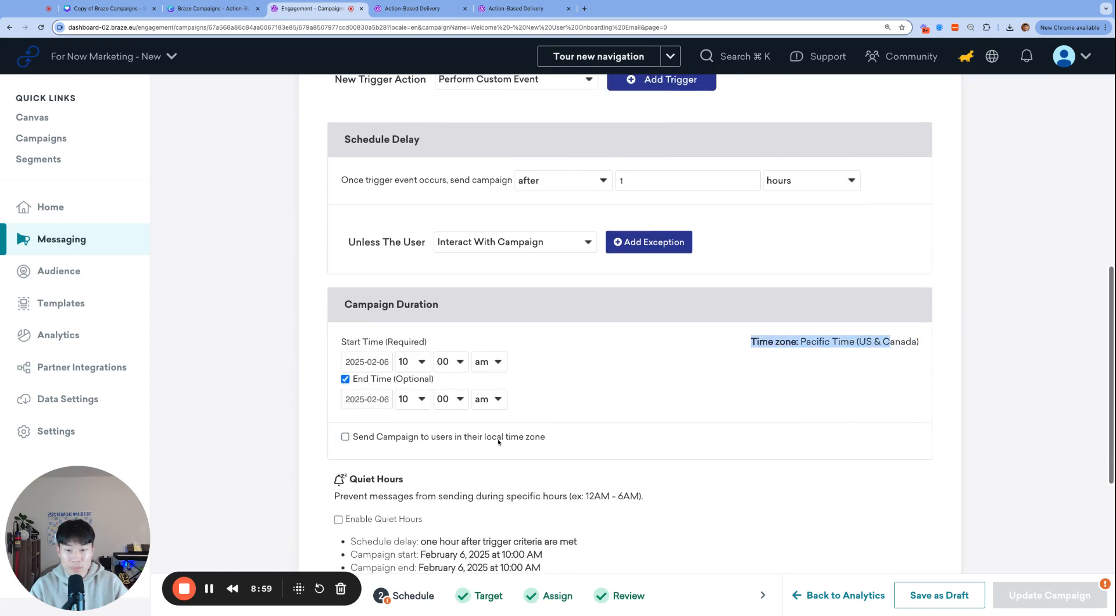
click(828, 340)
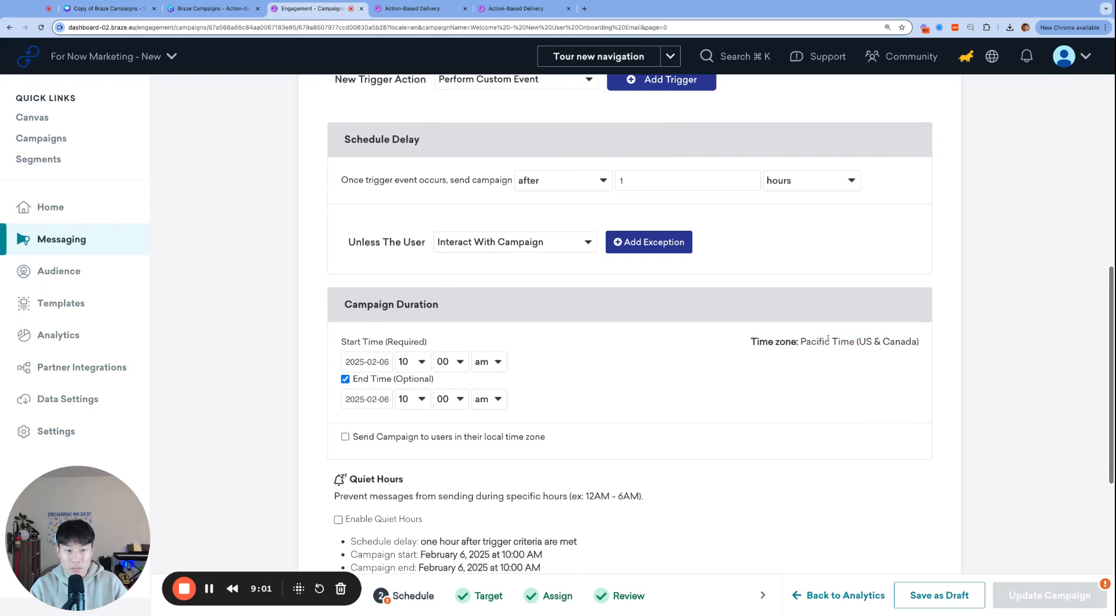
triple_click(823, 341)
click(824, 341)
scroll(815, 373, down, 1)
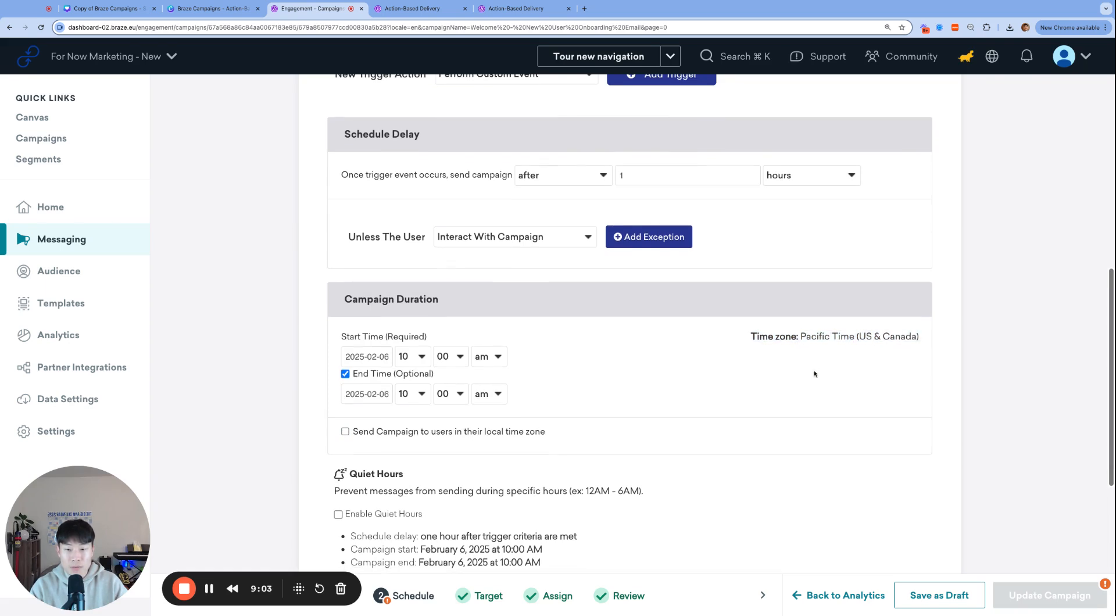
scroll(769, 374, down, 1)
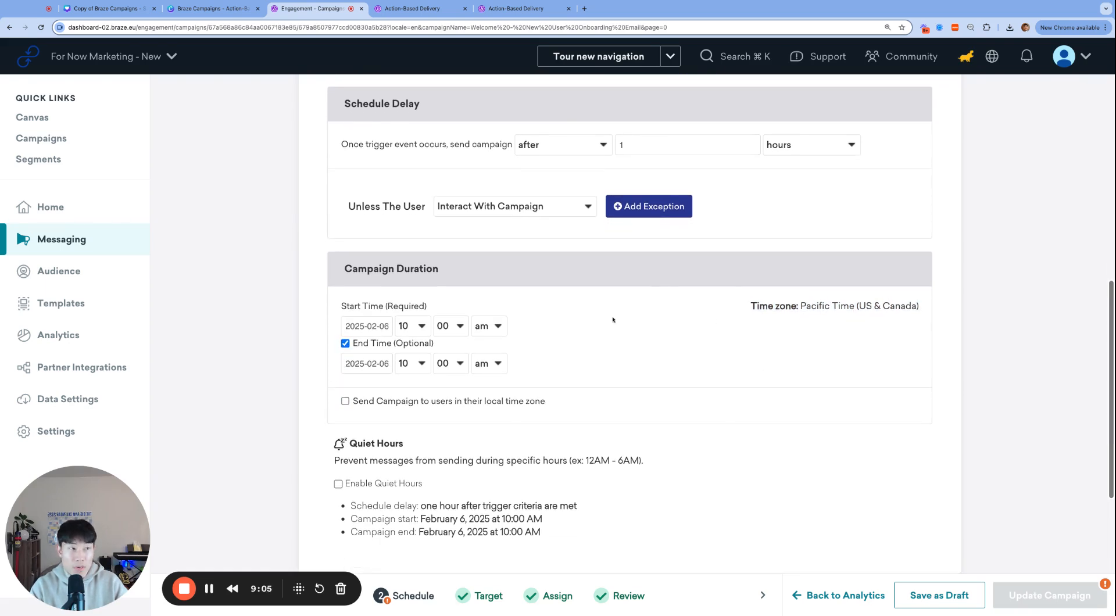
scroll(613, 320, down, 2)
scroll(612, 319, down, 3)
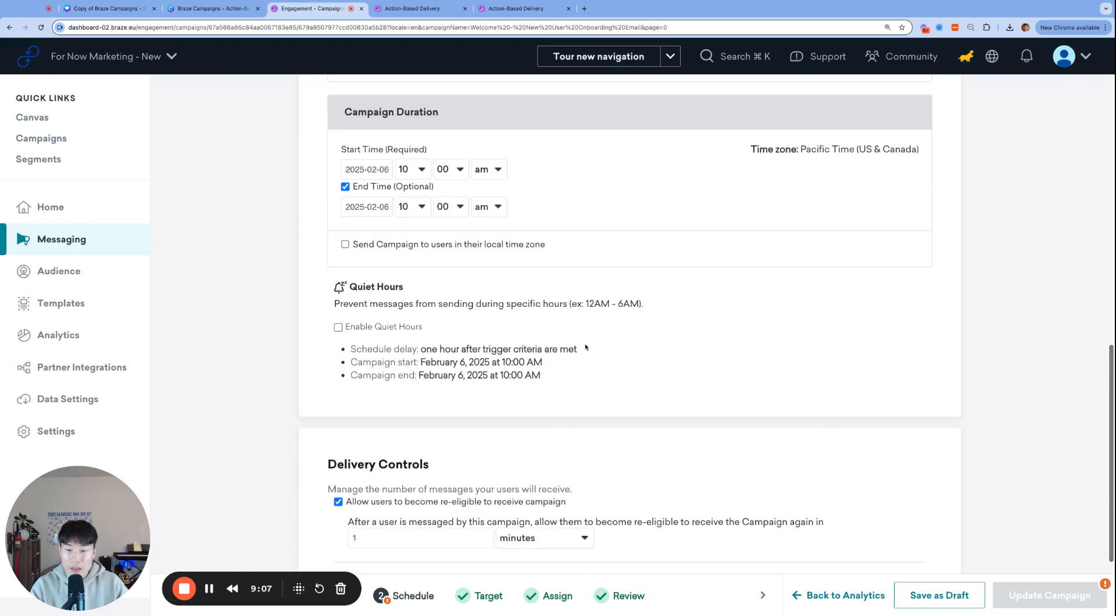
scroll(585, 347, down, 3)
Step: Enable Quiet Hours and have messages triggered during them sent at the next available time
scroll(505, 314, up, 2)
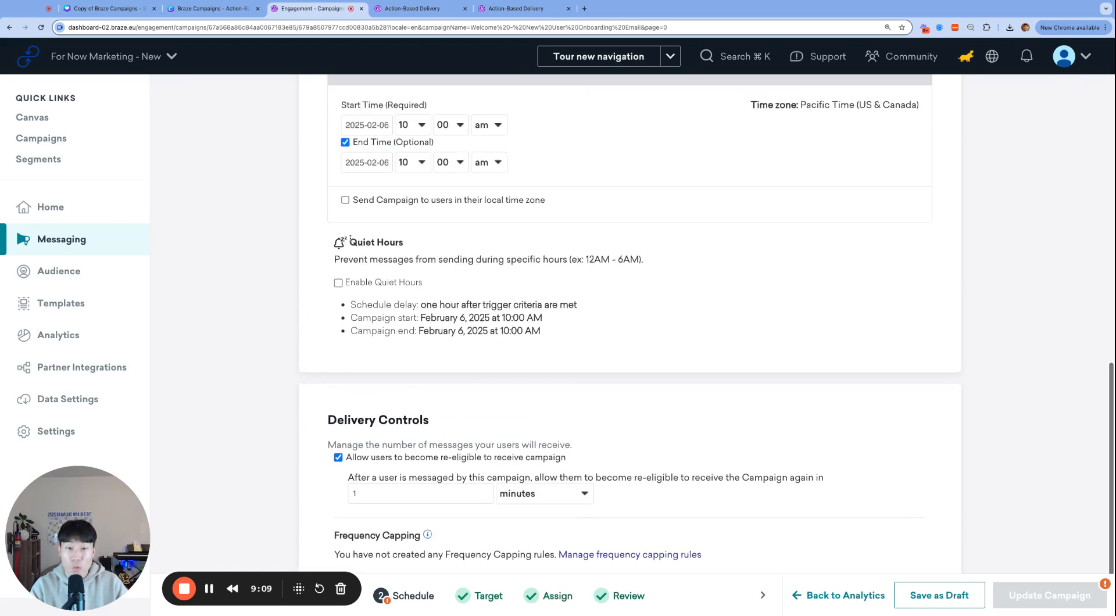
scroll(350, 238, up, 2)
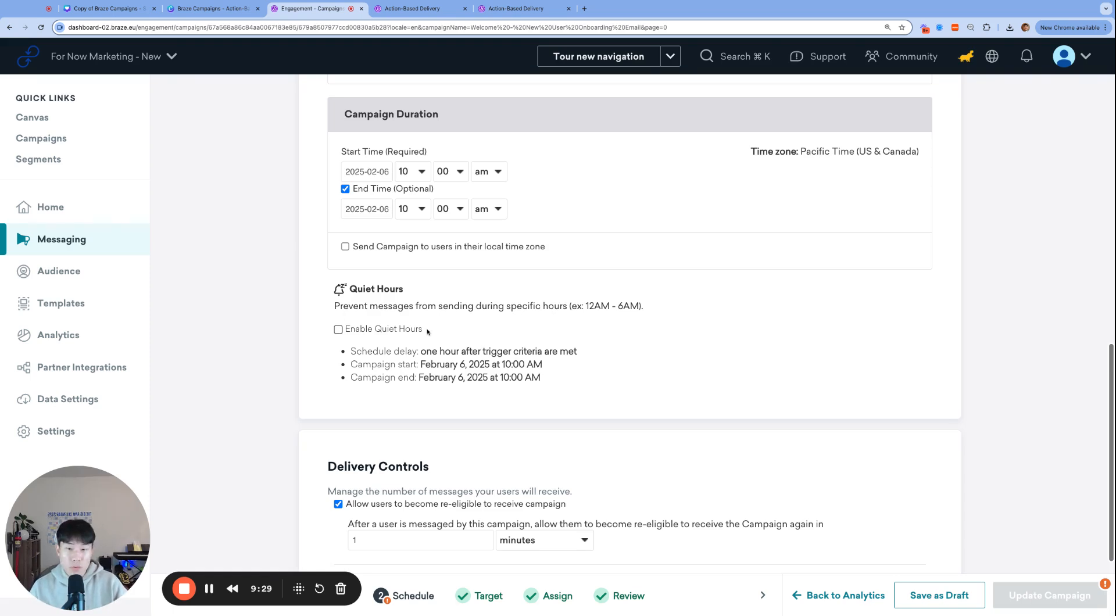
click(337, 329)
scroll(491, 346, down, 1)
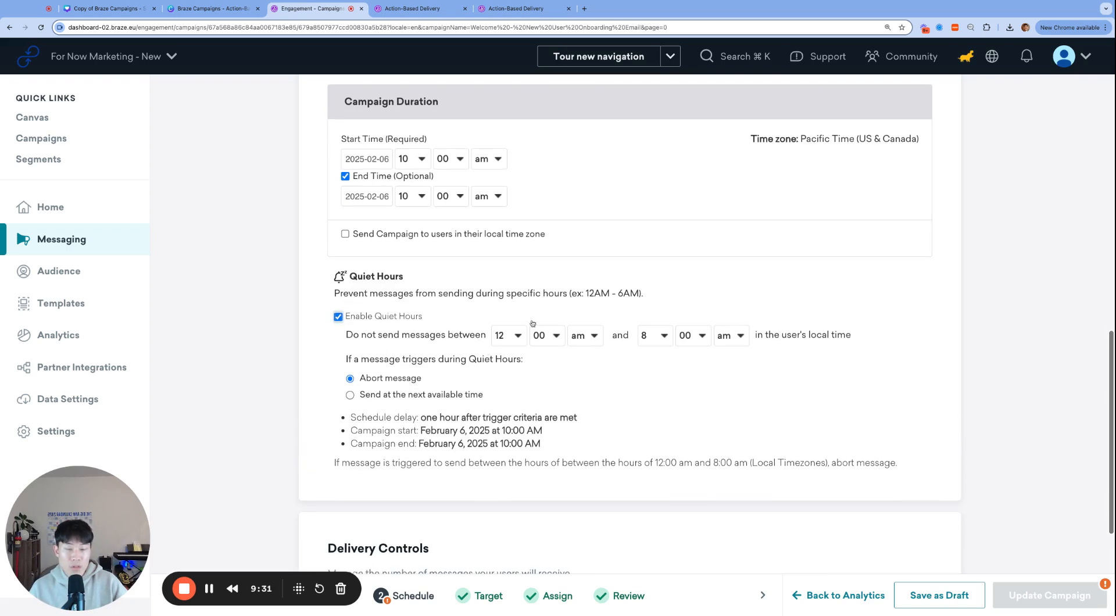
scroll(496, 337, down, 2)
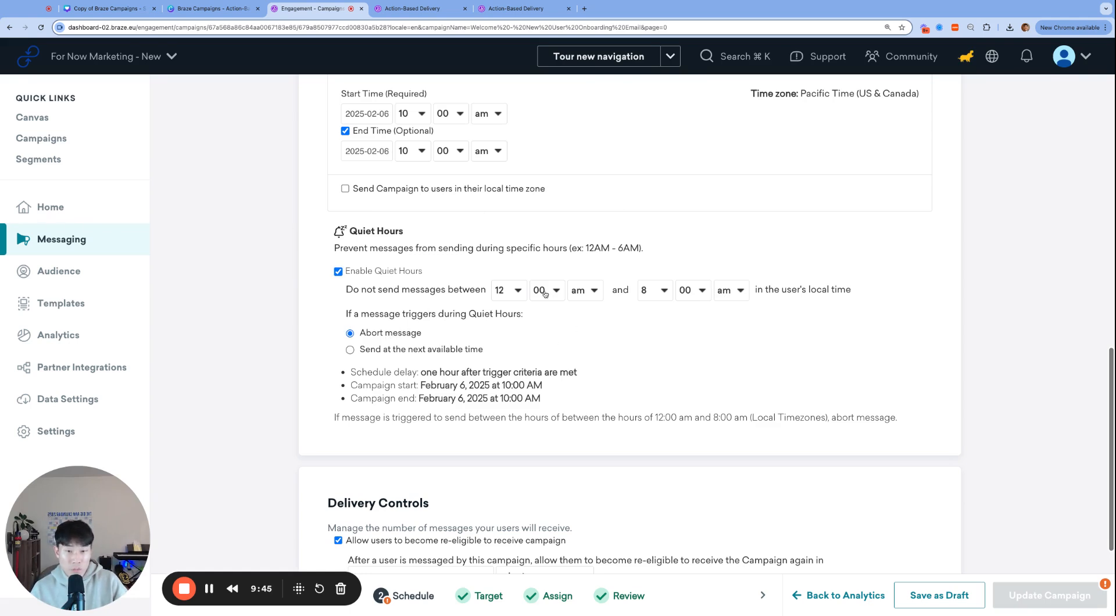
click(435, 350)
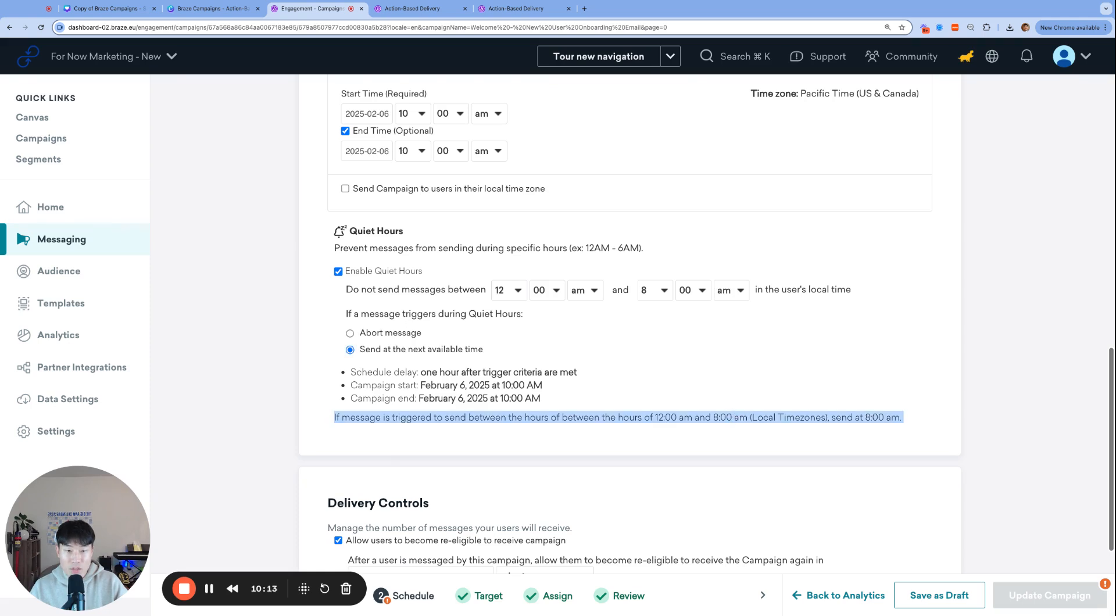
click(619, 417)
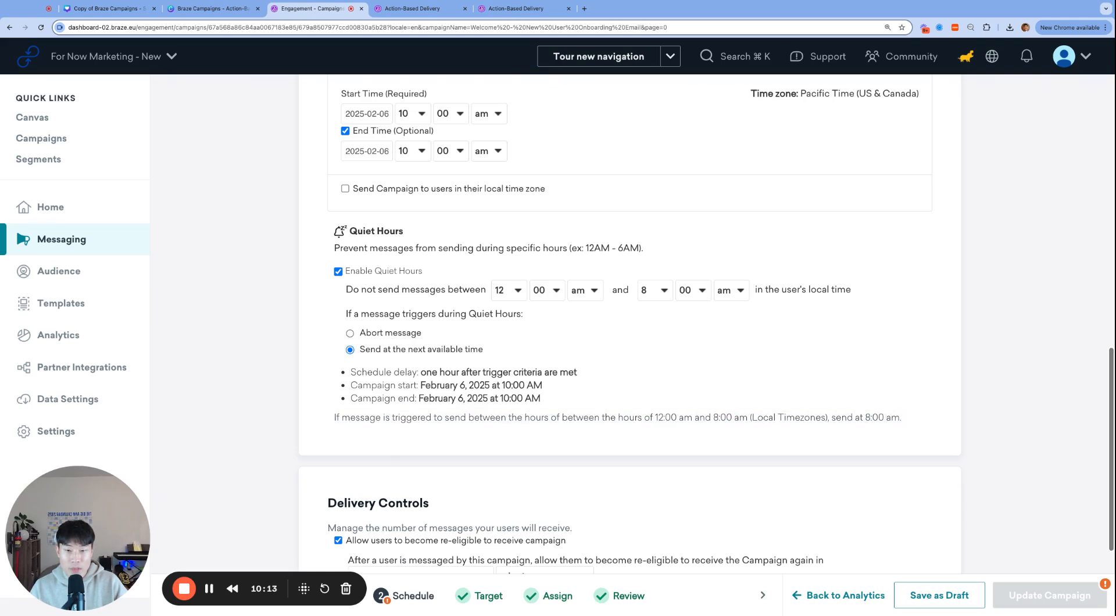
Step: Set the end of the quiet hours to 9:00 am and check the summary sentence
triple_click(867, 417)
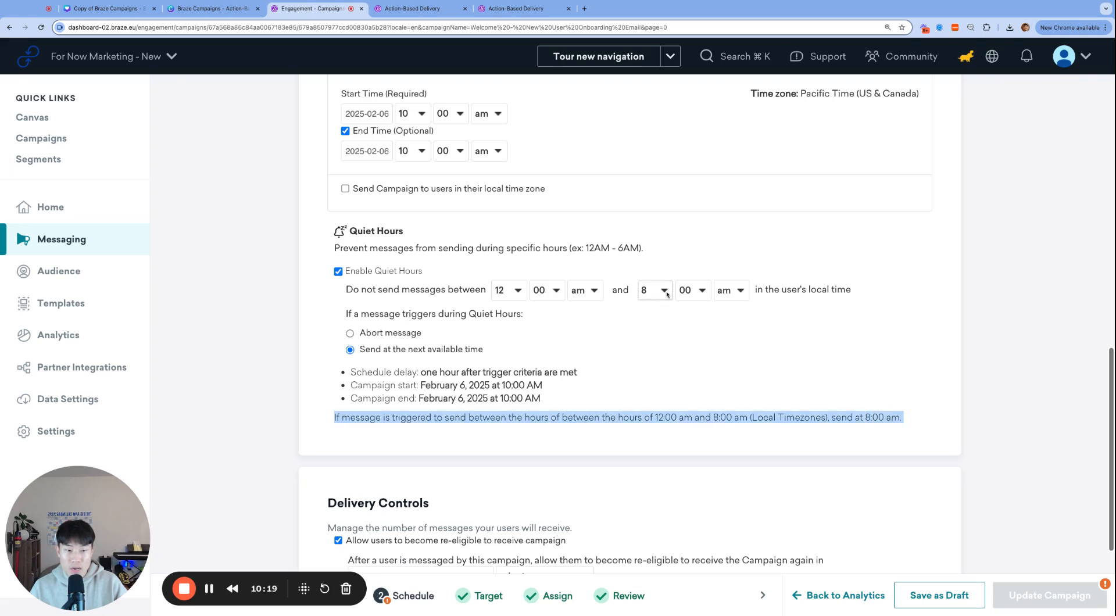
click(665, 303)
triple_click(859, 413)
scroll(776, 406, down, 1)
click(716, 365)
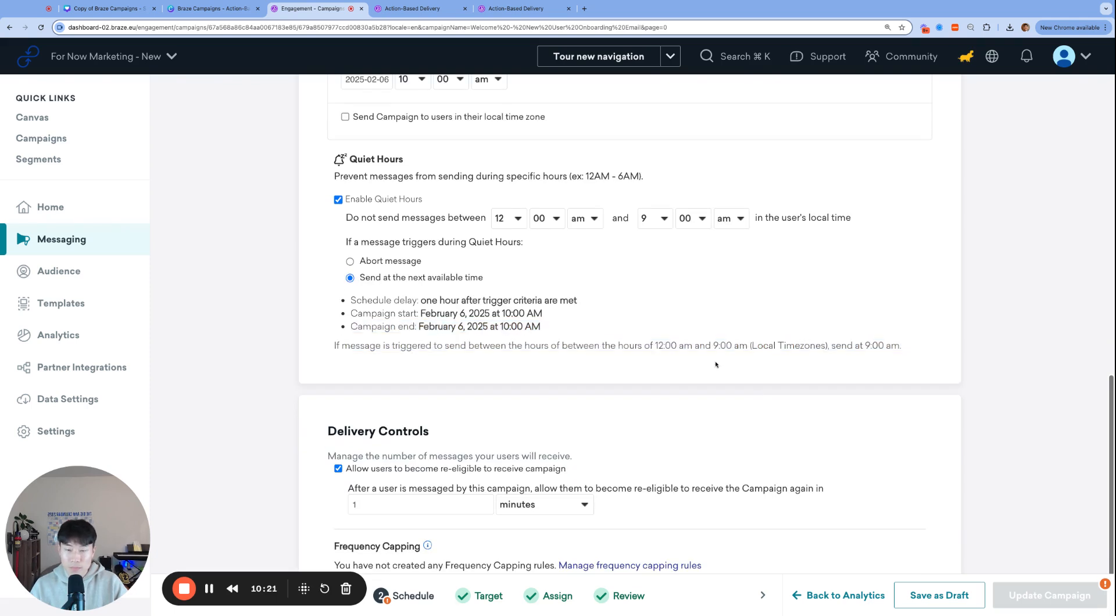
Step: Review the delivery schedule from the delivery type down to the re-eligibility and frequency capping controls
scroll(716, 365, down, 2)
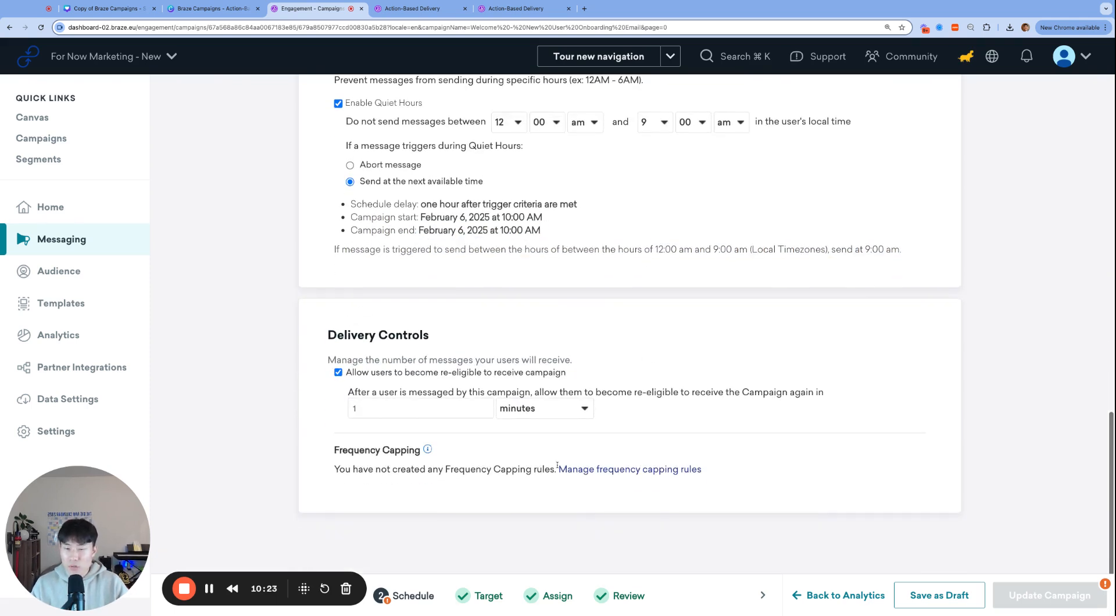
scroll(543, 432, up, 15)
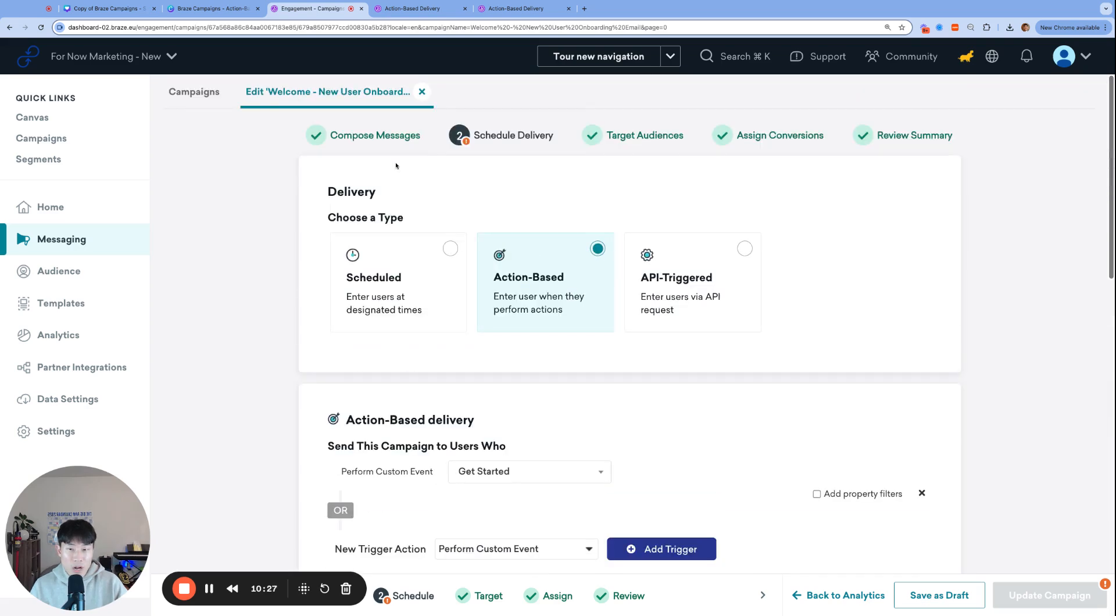
scroll(421, 258, down, 15)
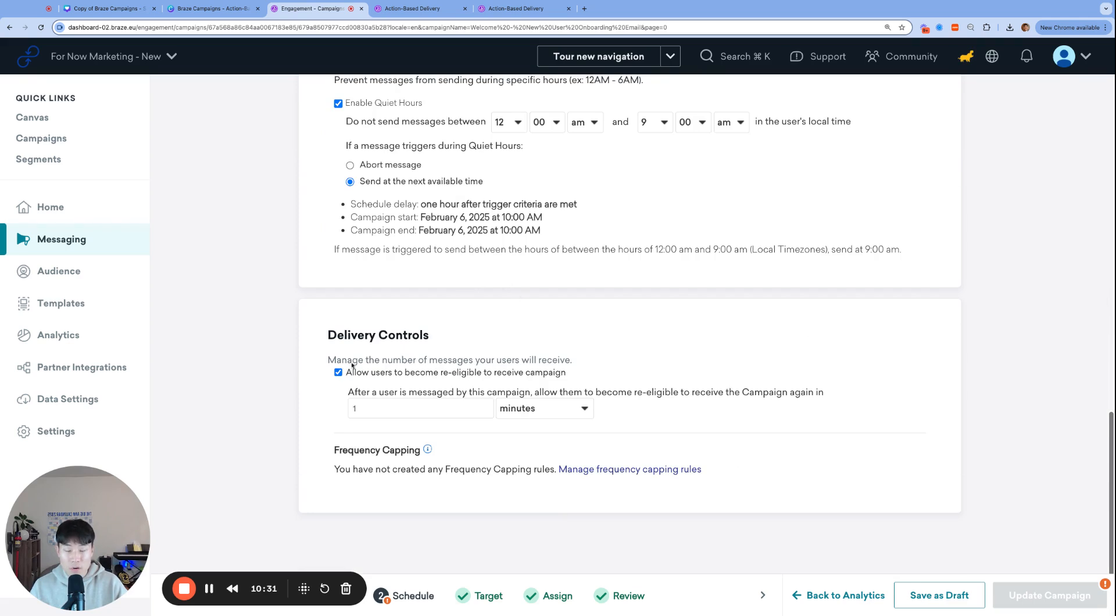
scroll(530, 304, up, 2)
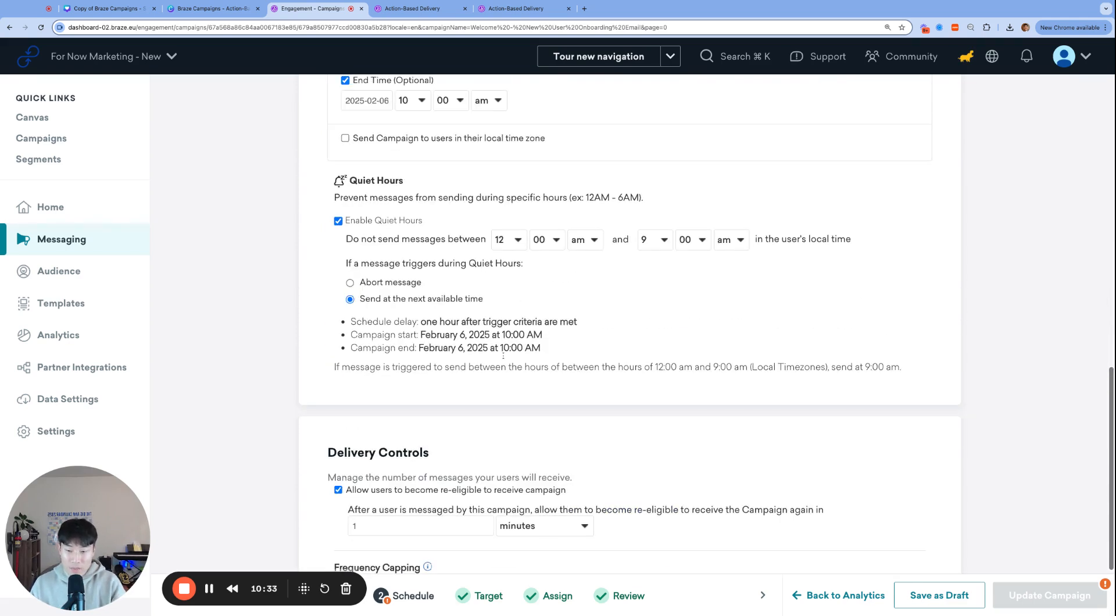